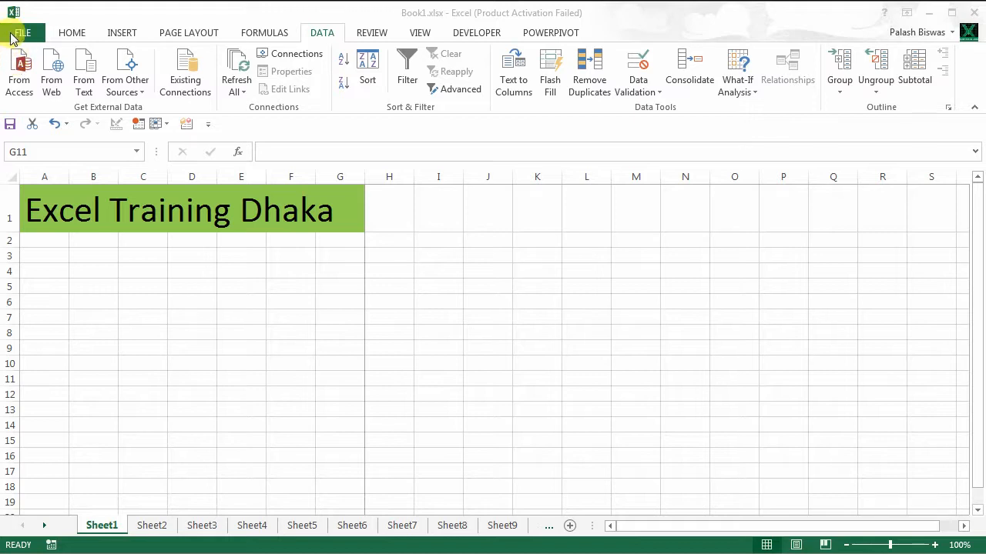
Examine the ribbon's command sets one by one from Home through Developer.
mouse_move(2, 33)
left_mouse_down()
mouse_move(34, 74)
mouse_move(690, 176)
mouse_move(847, 113)
mouse_move(955, 112)
left_mouse_up()
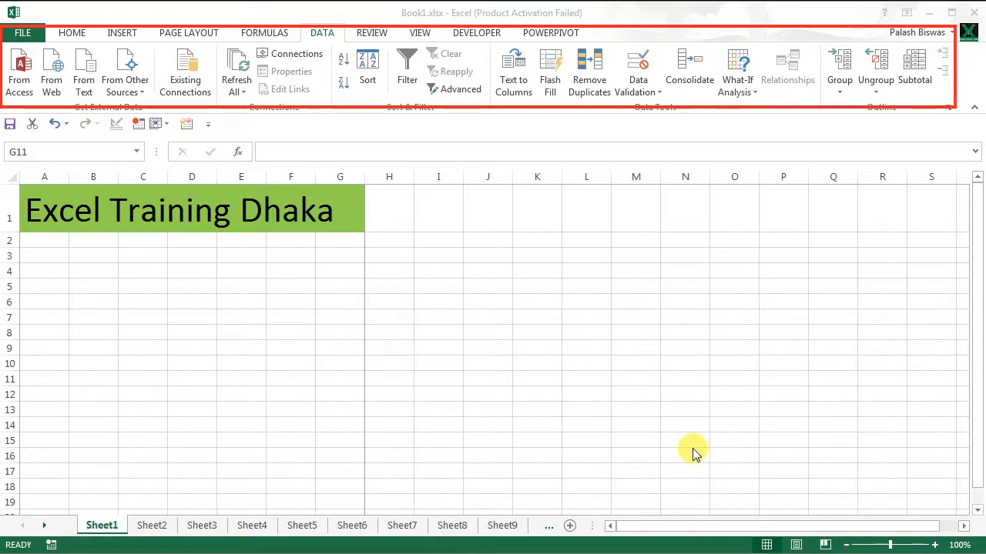
left_click(636, 380)
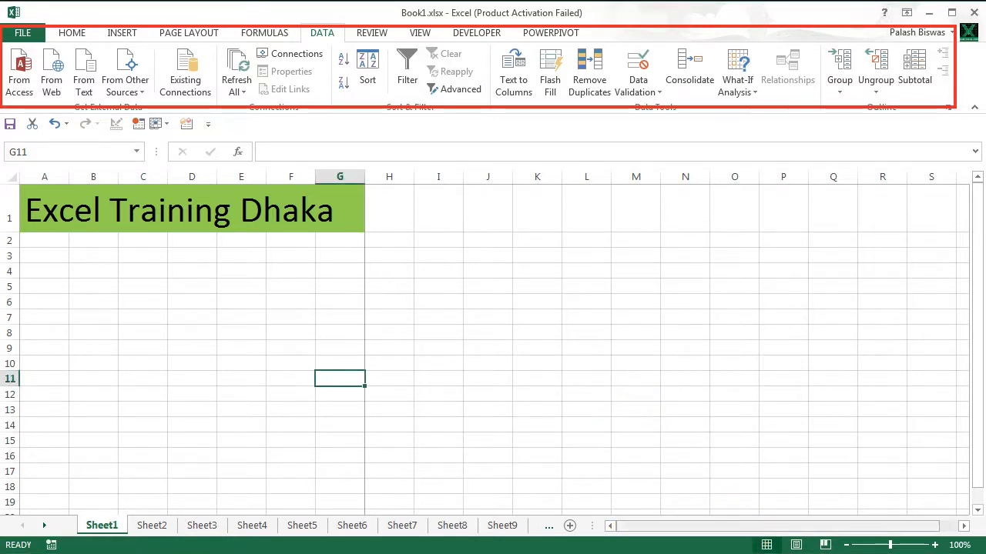
left_click(77, 33)
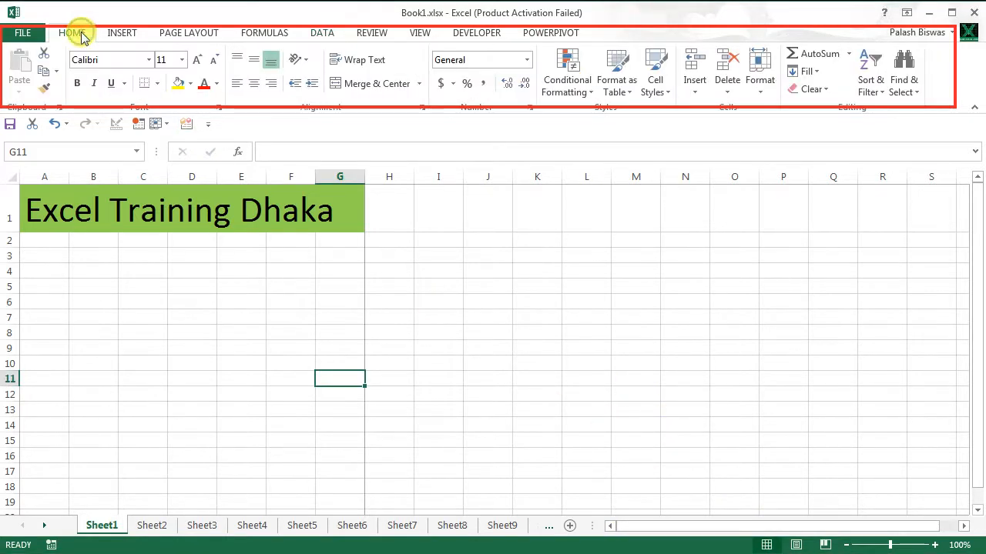
left_click(125, 35)
left_click(197, 37)
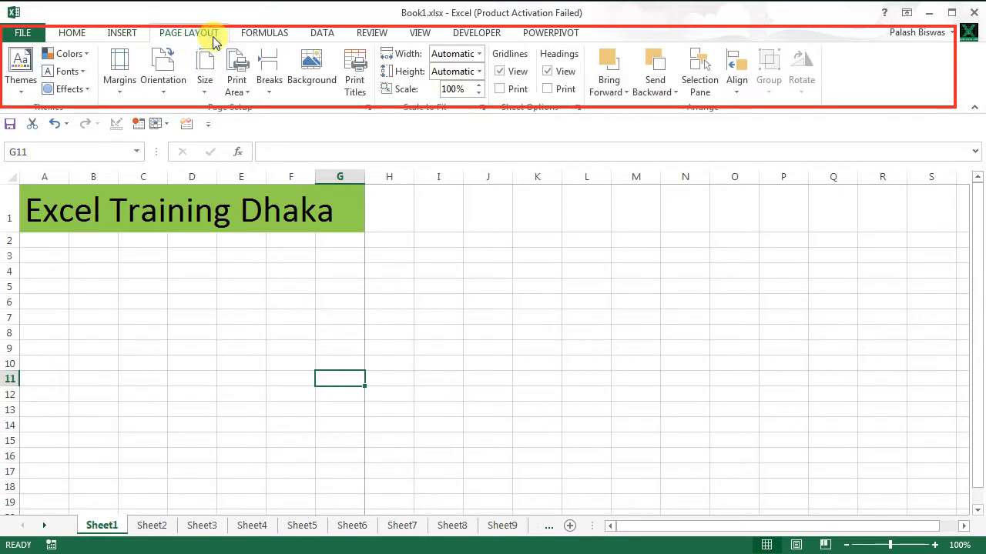
left_click(258, 38)
left_click(319, 37)
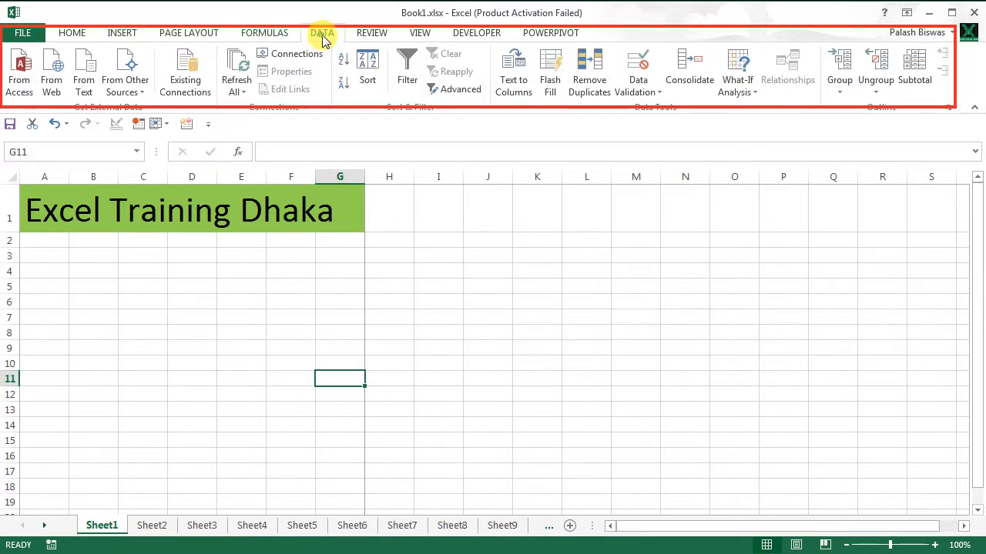
left_click(367, 35)
left_click(416, 34)
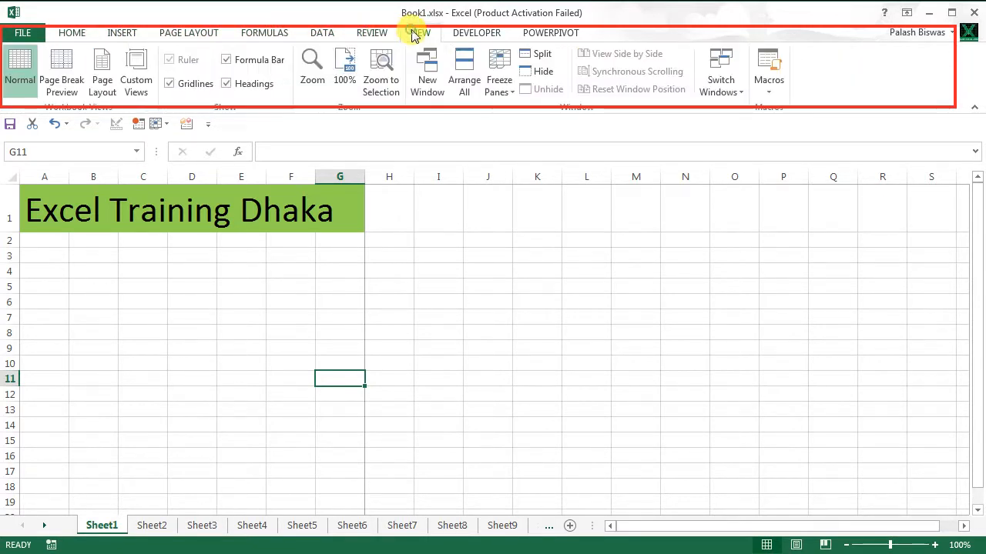
left_click(493, 36)
left_click(527, 34)
left_click(471, 34)
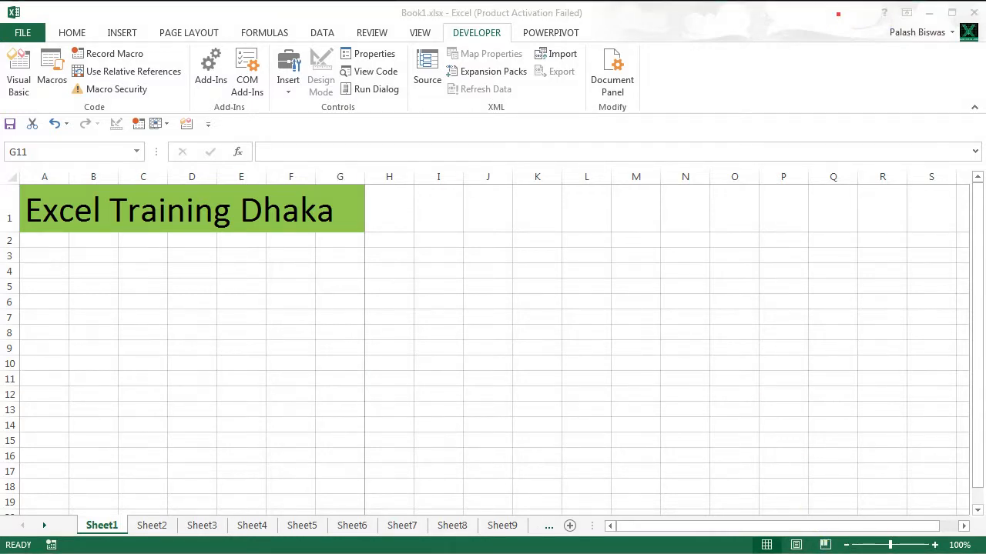
Search the online help for "sum function", look over the results and close the help window.
left_click(830, 15)
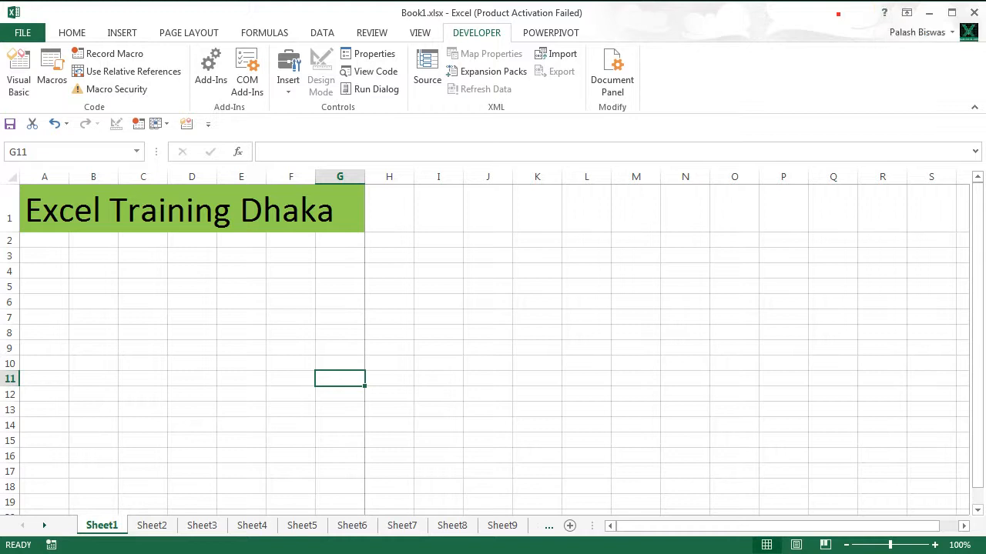
left_click(886, 14)
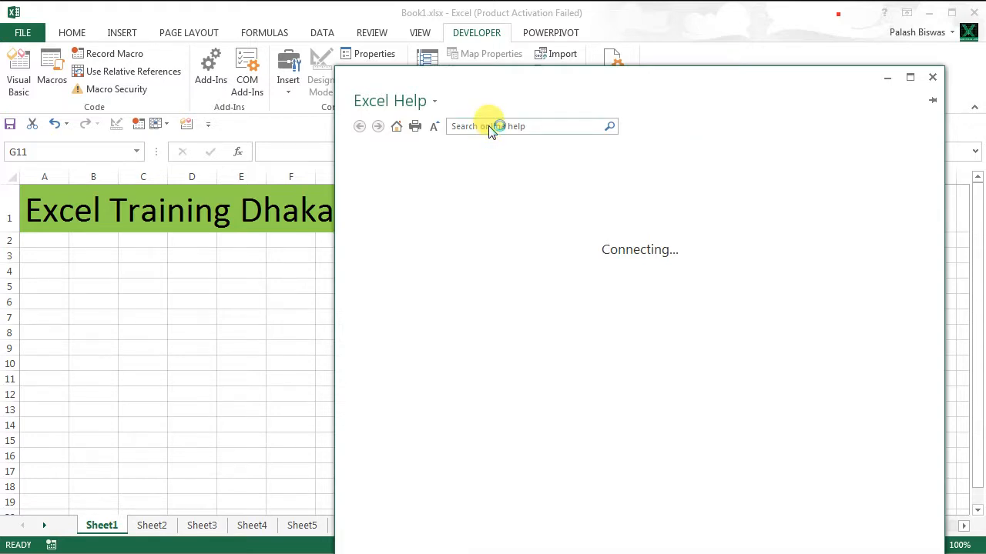
left_click(494, 124)
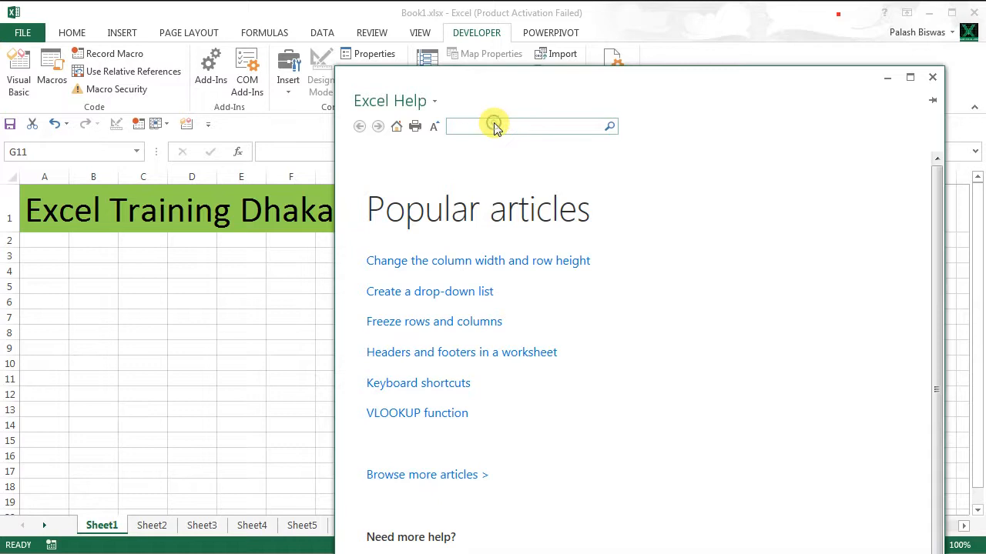
left_click(497, 125)
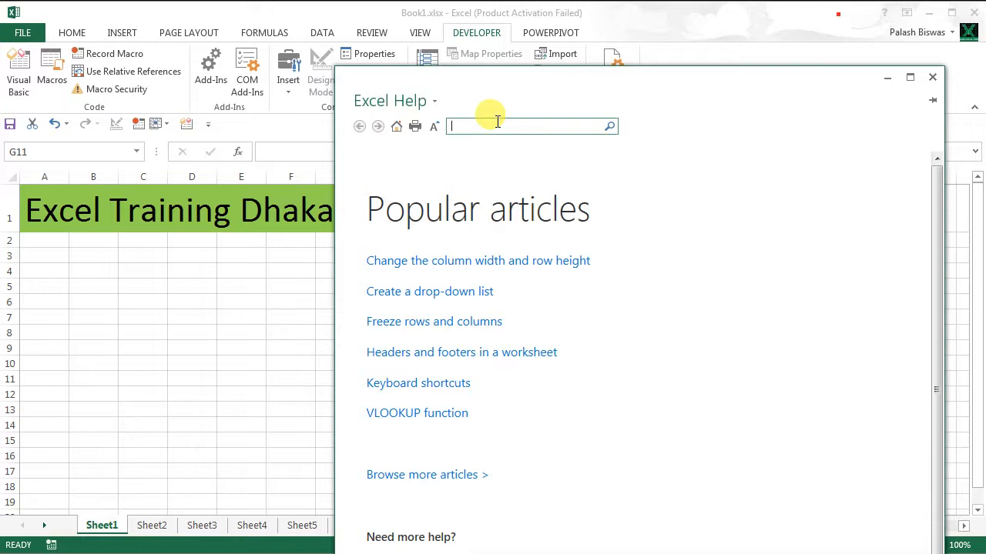
type("sum function")
key("Return")
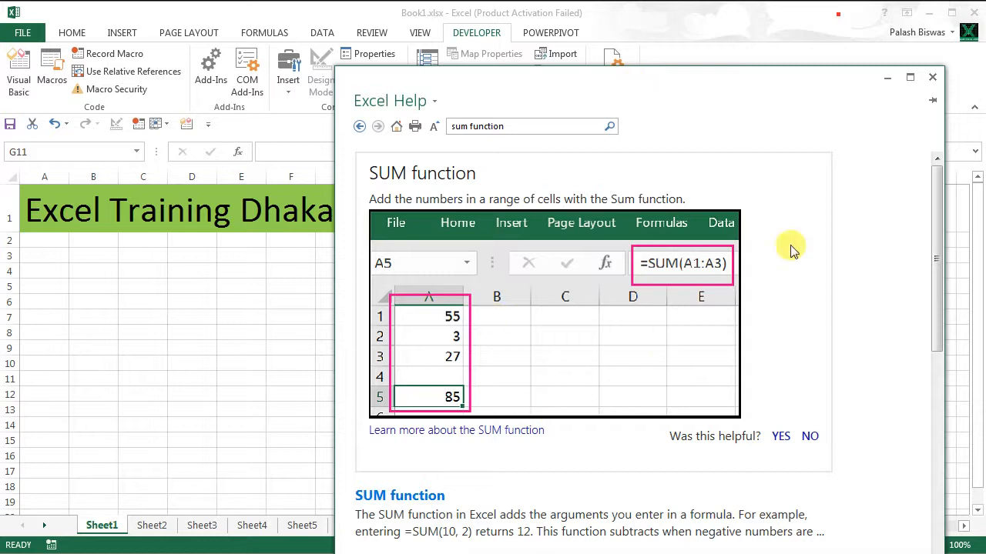
mouse_move(933, 197)
left_mouse_down()
mouse_move(942, 254)
mouse_move(913, 479)
mouse_move(900, 325)
mouse_move(926, 191)
left_mouse_up()
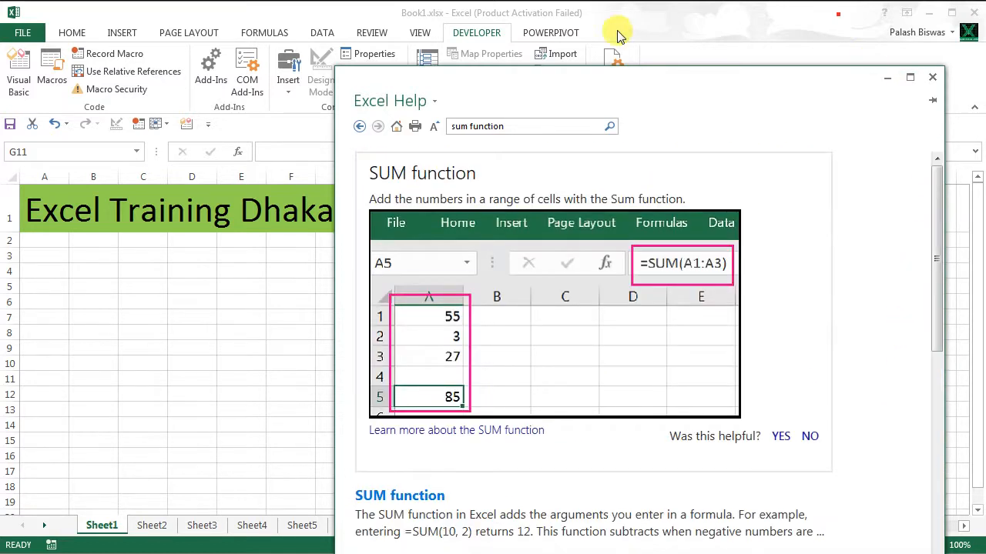
left_click(934, 80)
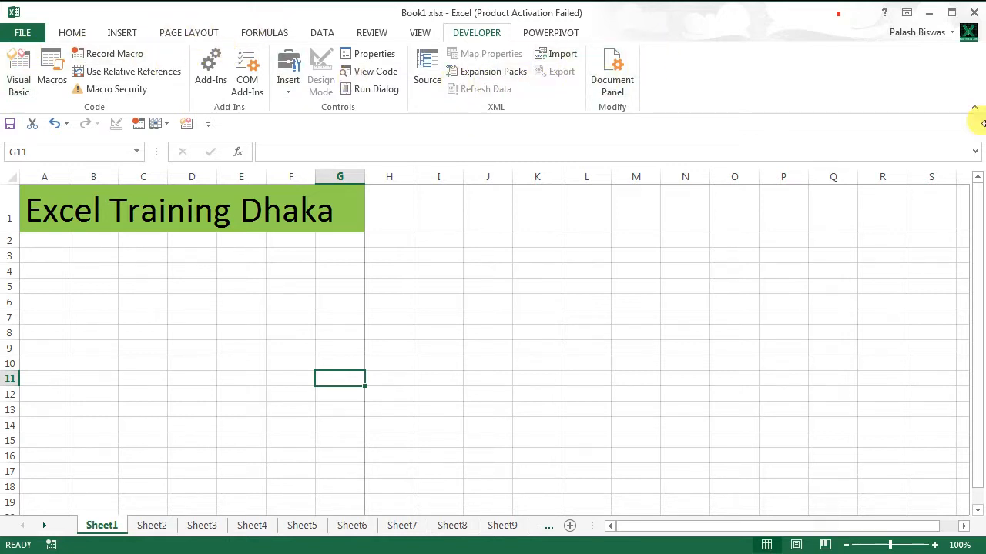
Auto-hide the ribbon and restore it with both its tabs and commands shown.
left_click(907, 14)
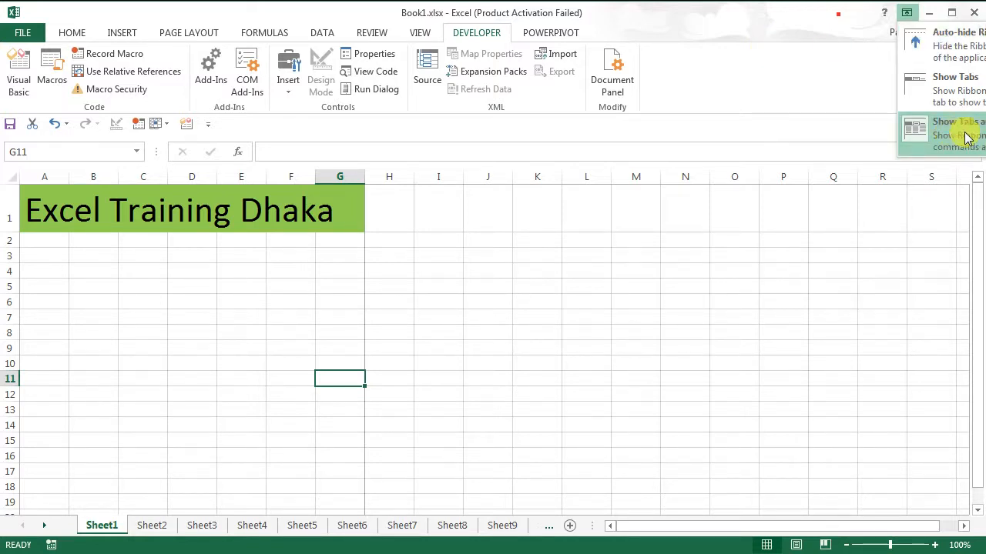
left_click(924, 40)
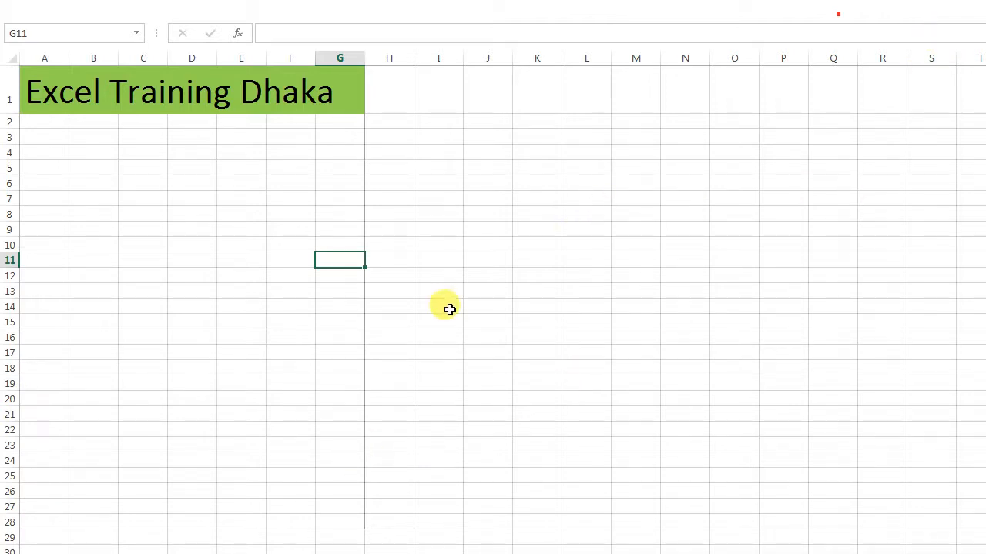
left_click(983, 7)
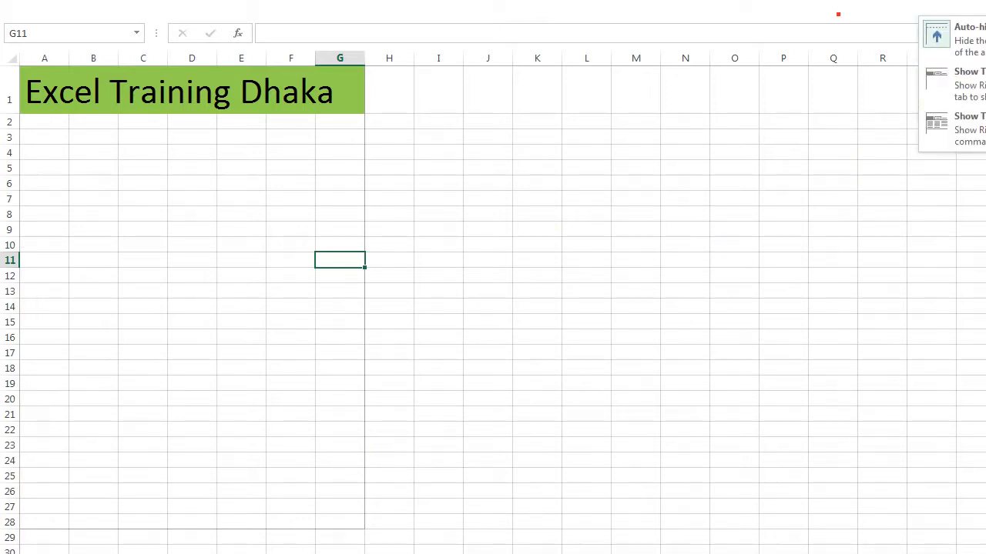
left_click(944, 131)
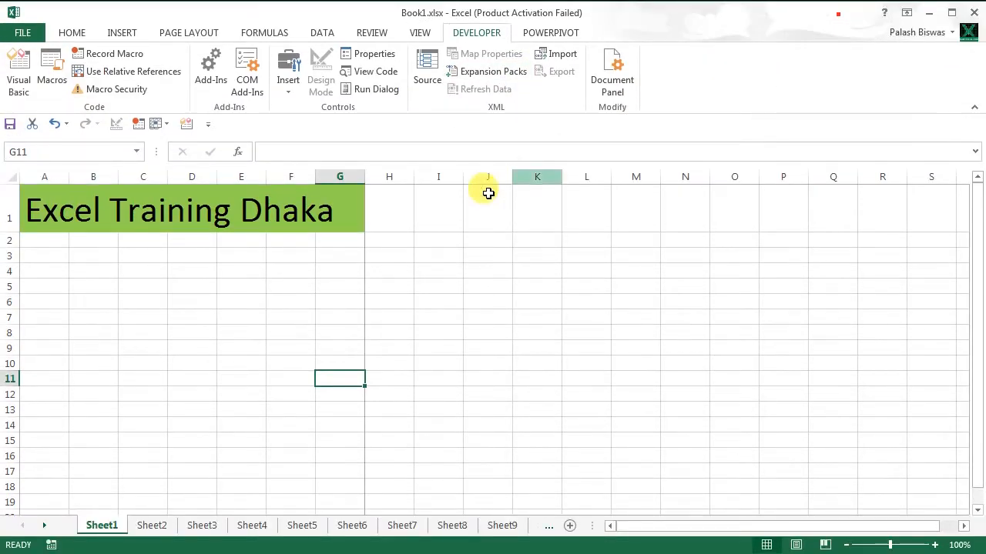
Collapse the ribbon to show only its tabs and restore the full display with commands.
left_click(906, 14)
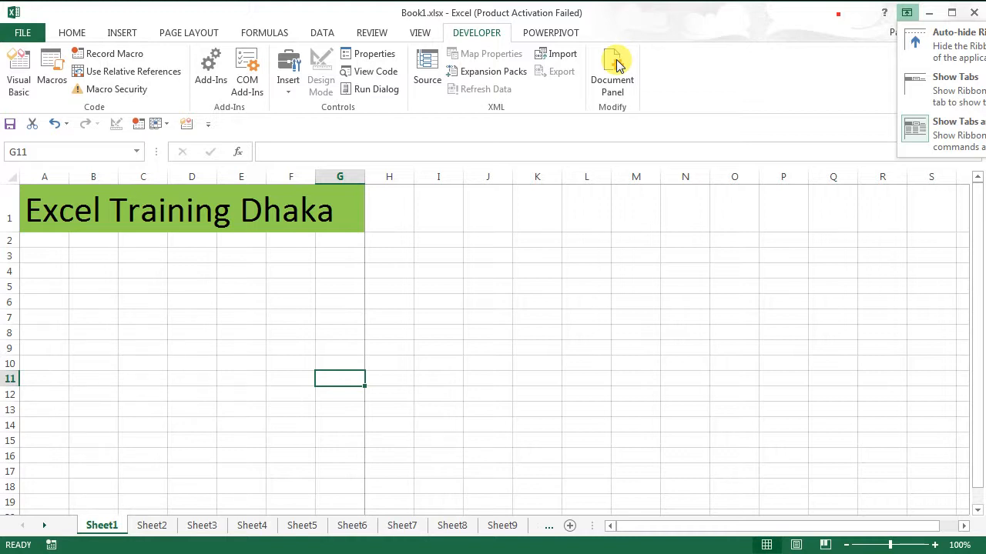
left_click(947, 89)
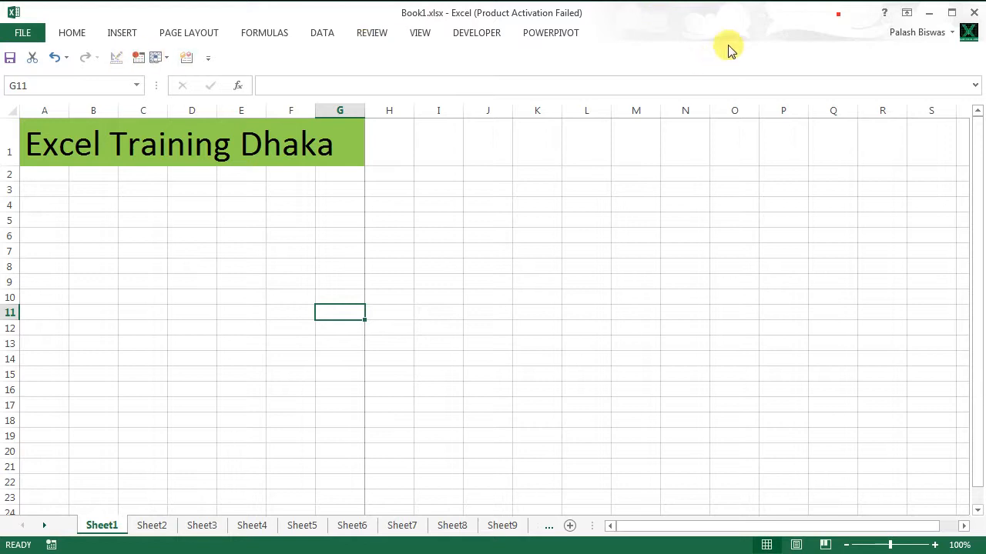
left_click(907, 13)
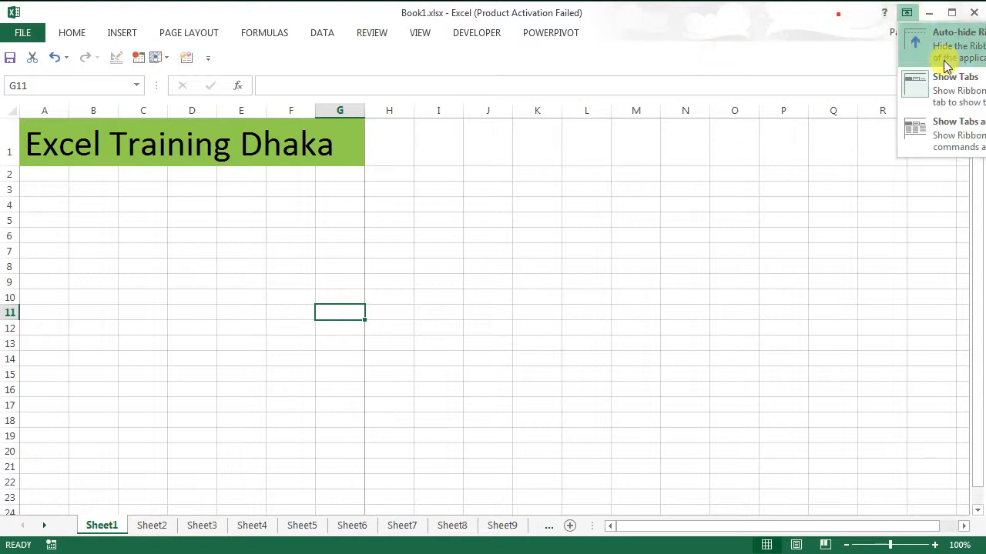
left_click(939, 129)
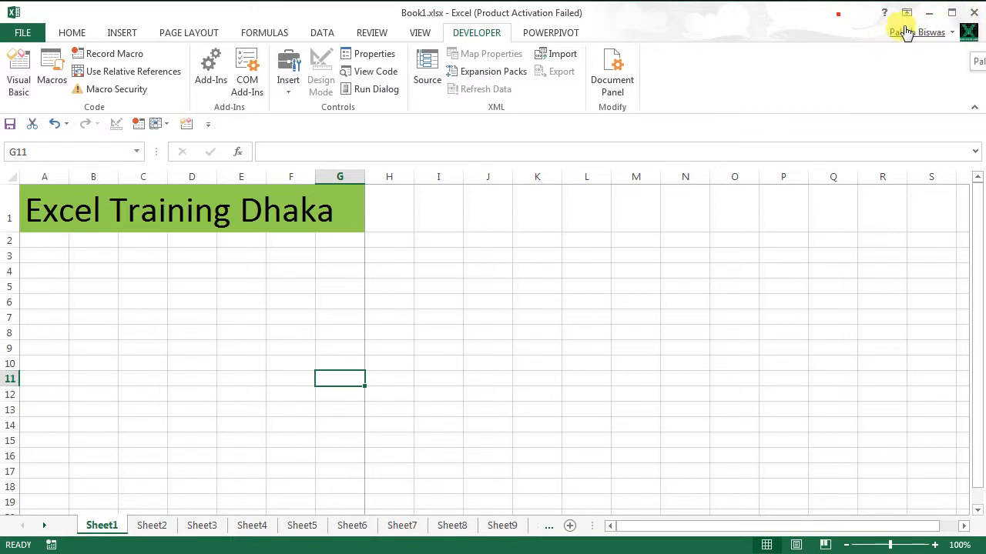
View the signed-in account's details and options, and close them without changing anything.
left_click(953, 34)
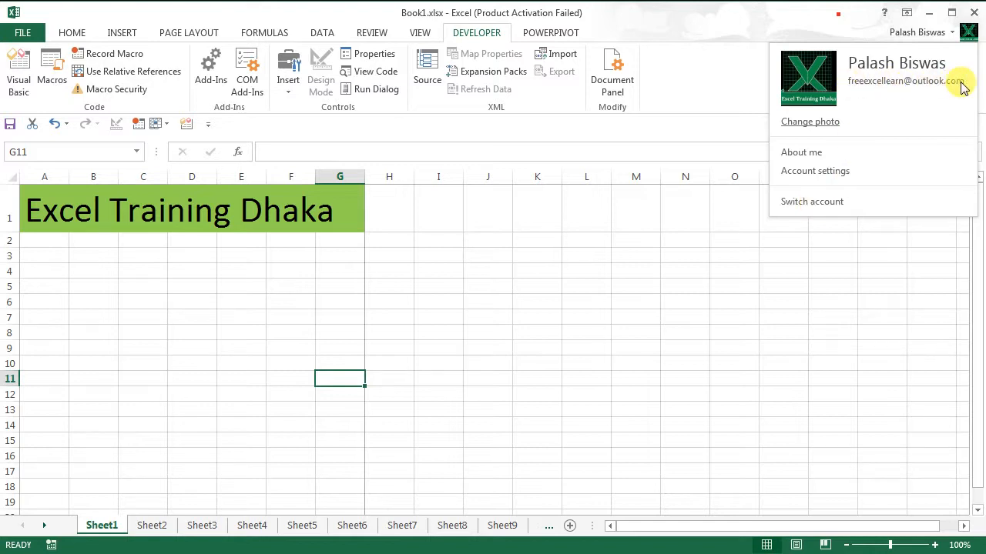
left_click(712, 83)
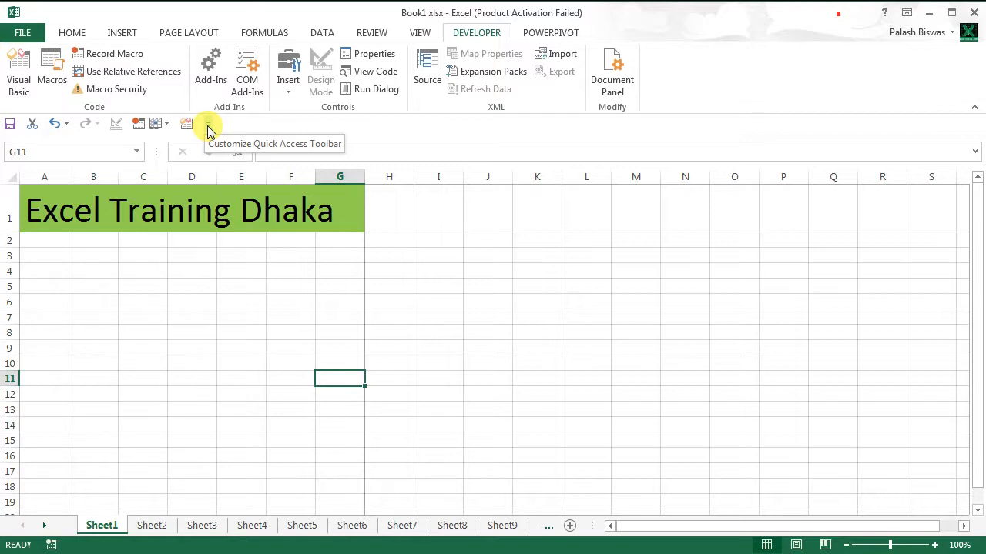
Compare the grouped ribbon commands of Home, Insert, Page Layout and Data, finishing on Home.
left_click(74, 35)
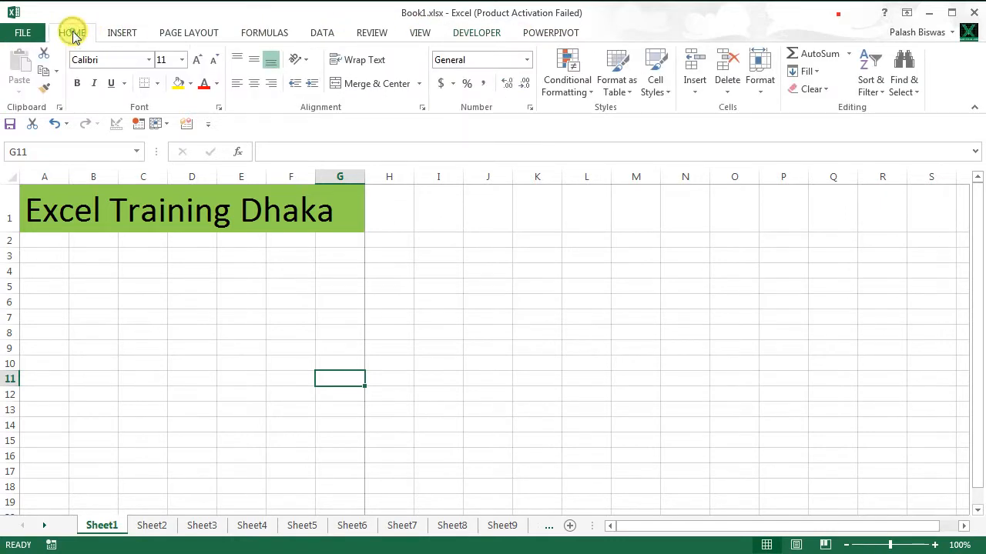
left_click(123, 35)
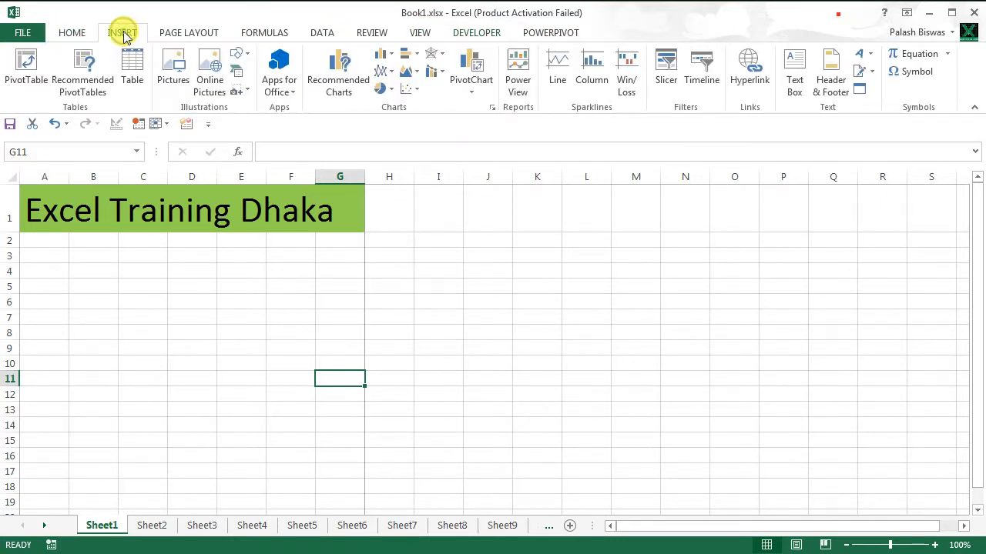
left_click(190, 36)
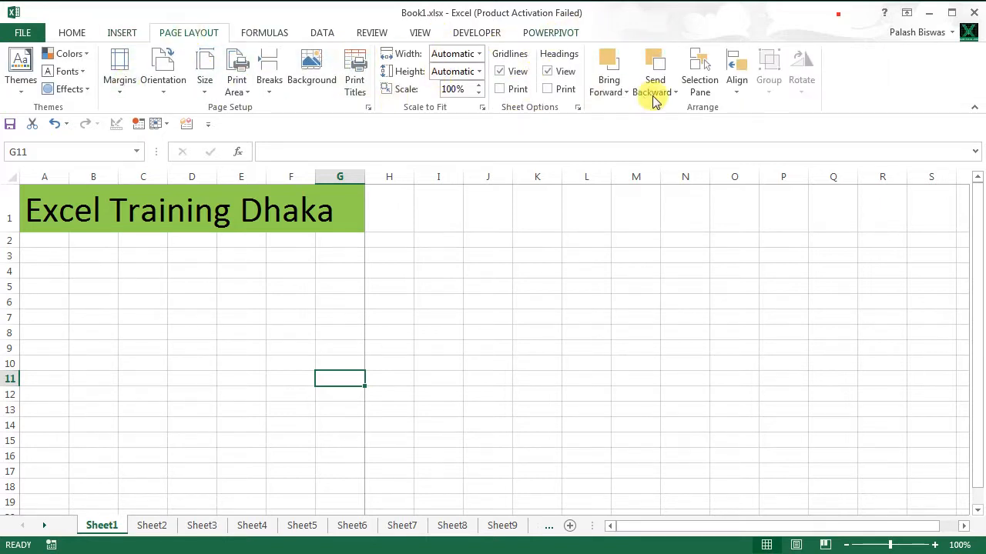
left_click(322, 35)
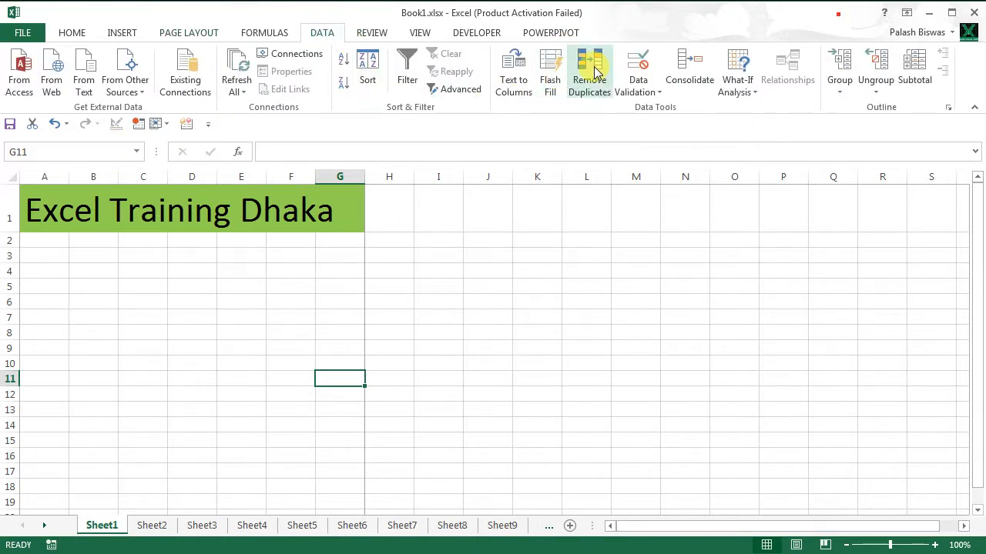
left_click(74, 33)
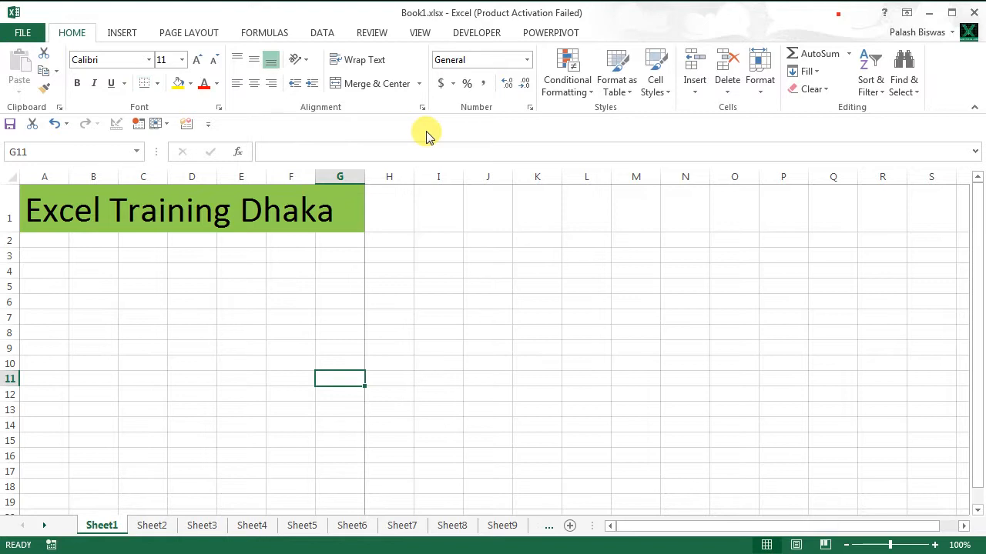
left_click(187, 31)
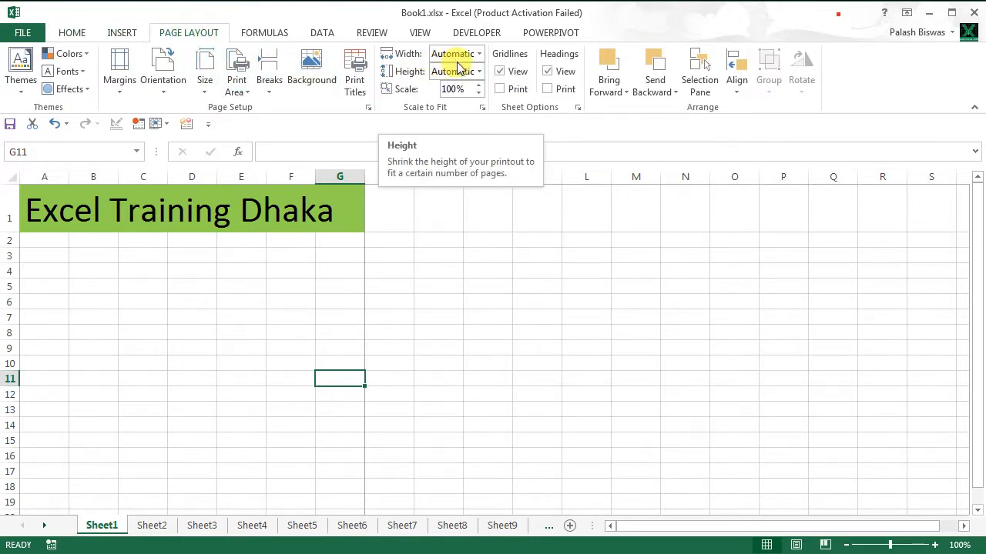
left_click(62, 37)
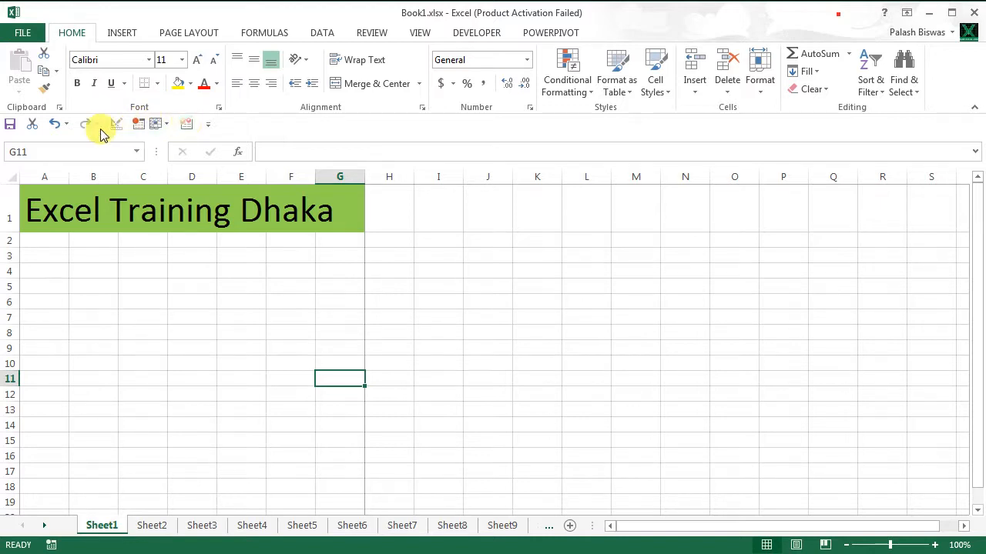
View the commands available for customizing the Quick Access Toolbar, leaving them unchanged.
left_click(208, 126)
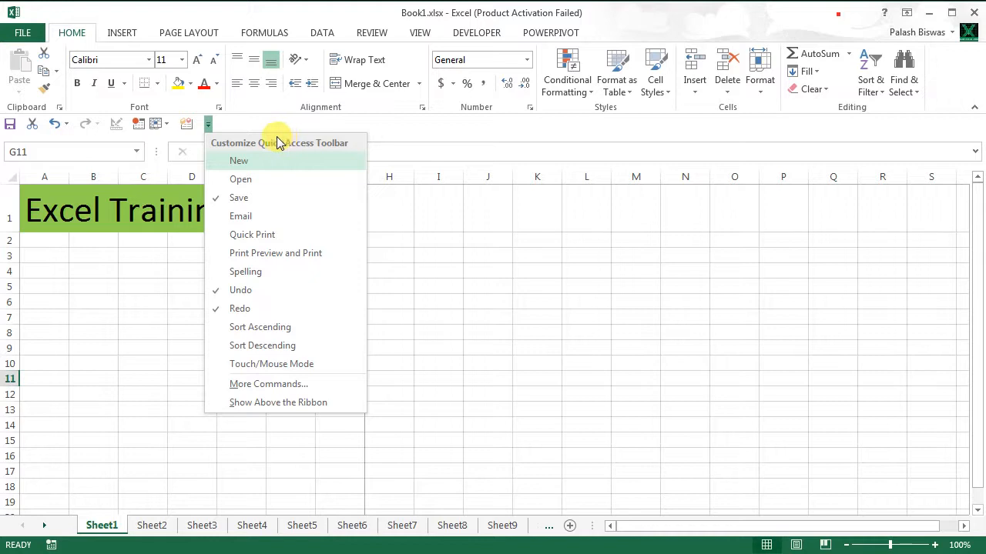
left_click(383, 133)
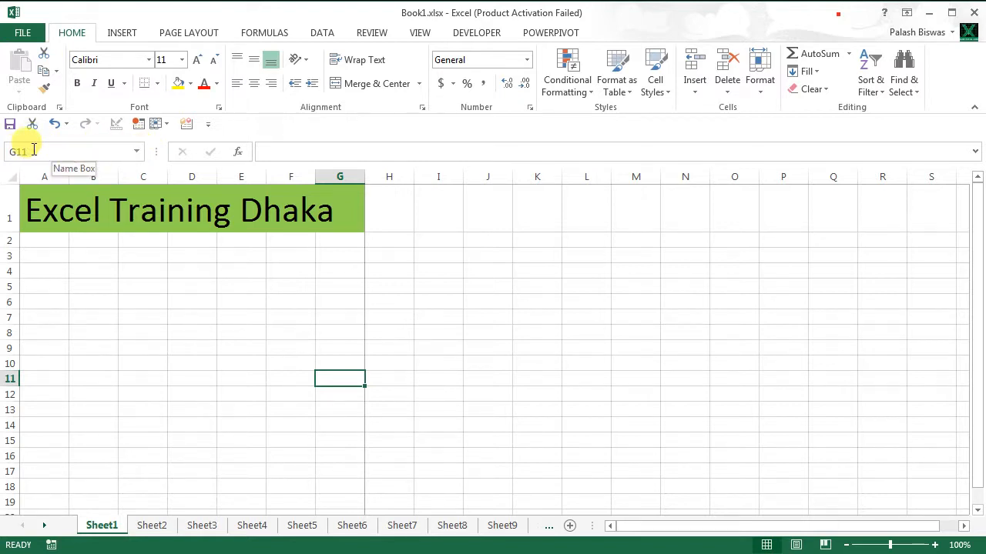
Select several individual cells in Sheet1 ending with E5, and select the whole column E.
left_click(398, 381)
left_click_drag(390, 424, 390, 433)
left_click(312, 409)
left_click(252, 359)
left_click(250, 290)
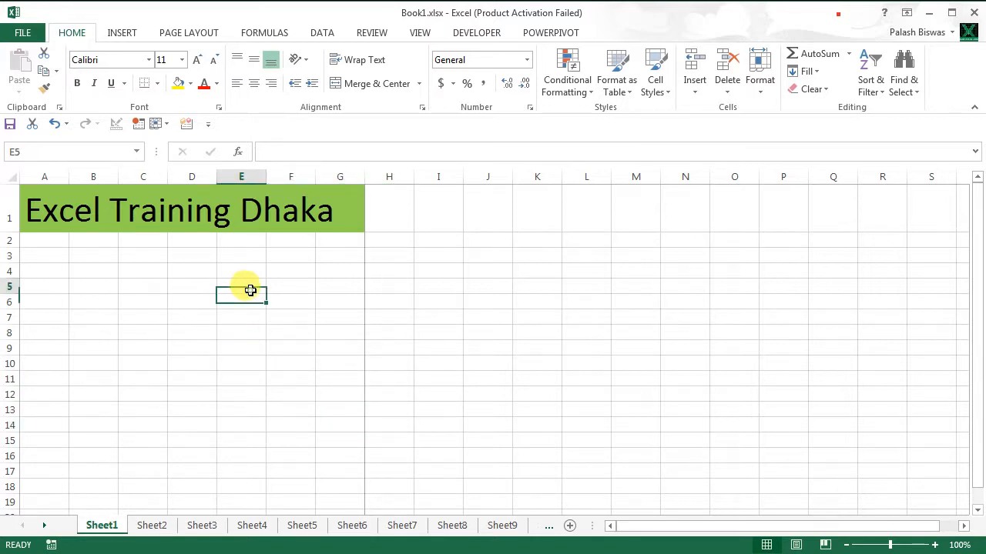
left_click(238, 171)
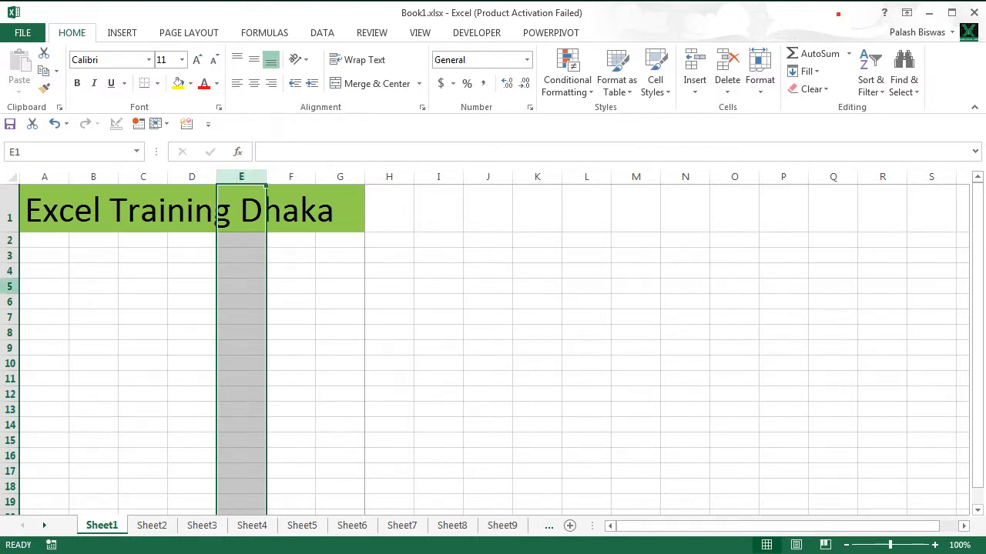
Select the whole of row 5, and name the single cell E5 Ishan_Cell.
left_click(9, 286)
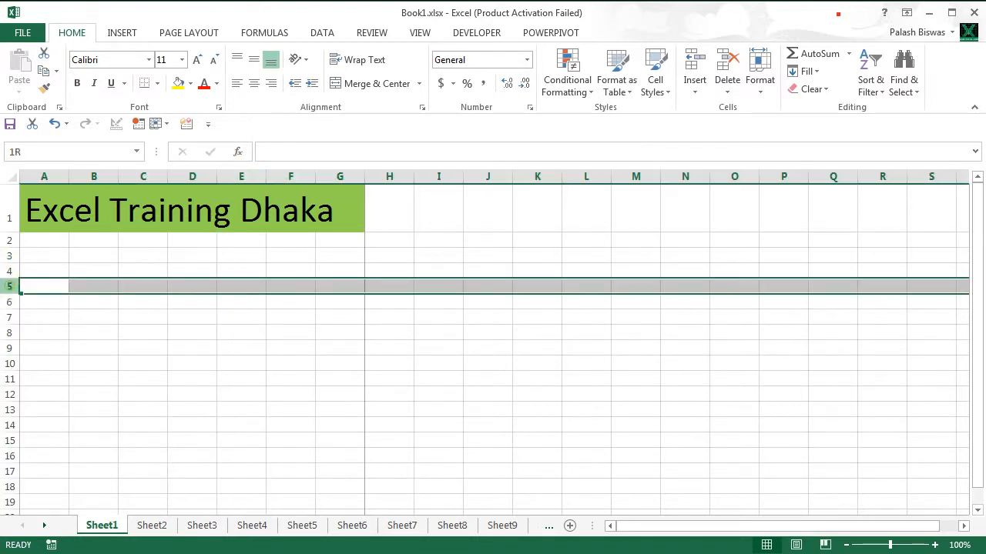
left_click(241, 286)
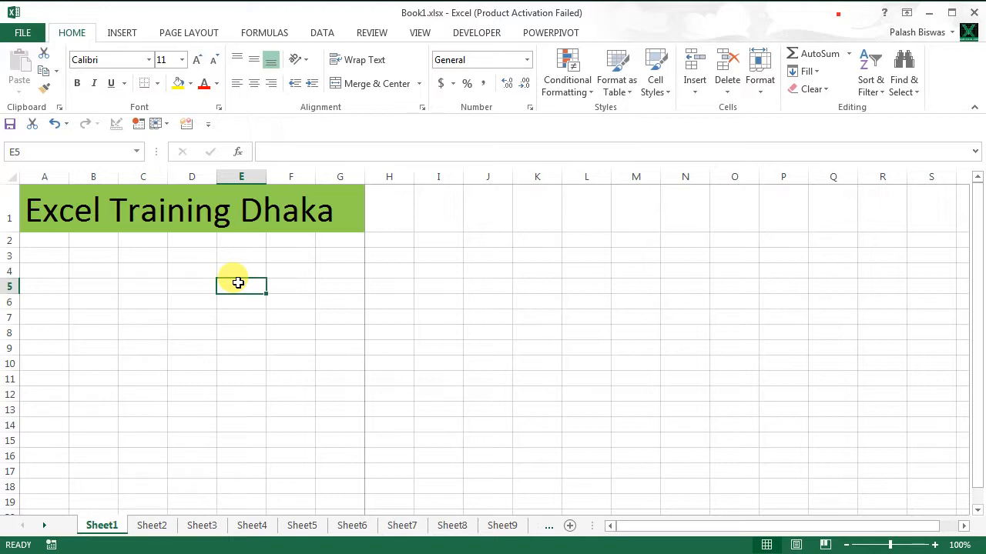
left_click(50, 145)
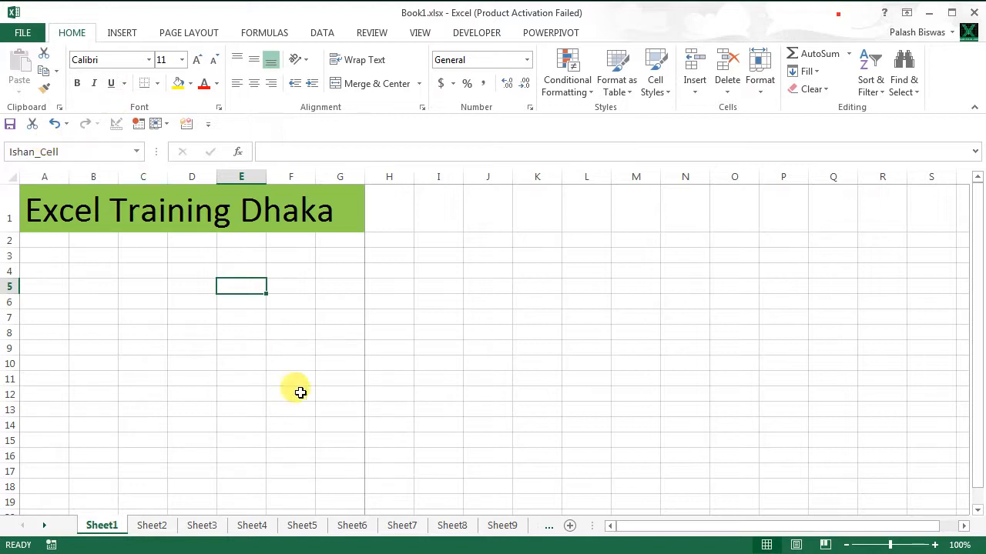
Compare the Name Box entries of D8, D5, D4, E4 and F4 with that of the named cell E5.
left_click(194, 333)
left_click(193, 282)
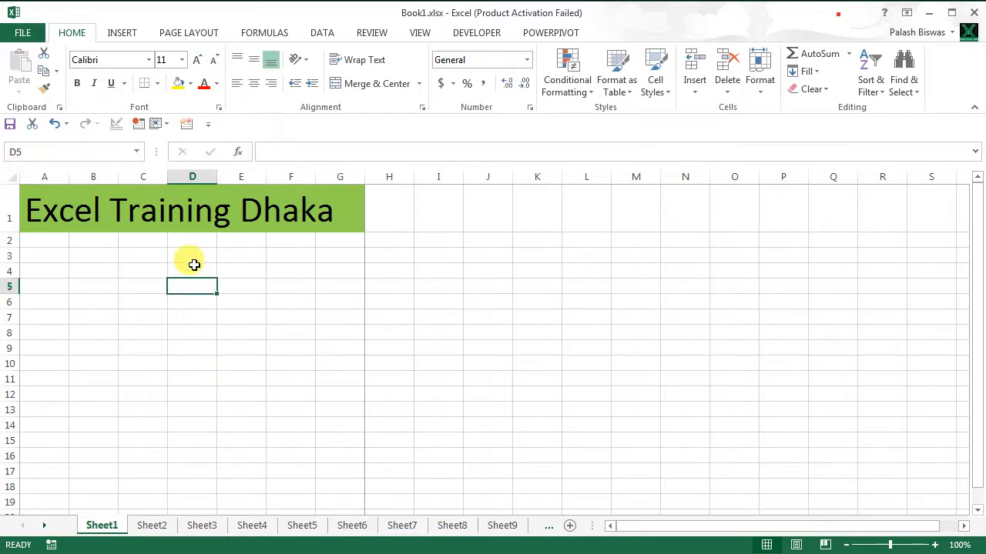
left_click(194, 267)
left_click(246, 270)
left_click(299, 275)
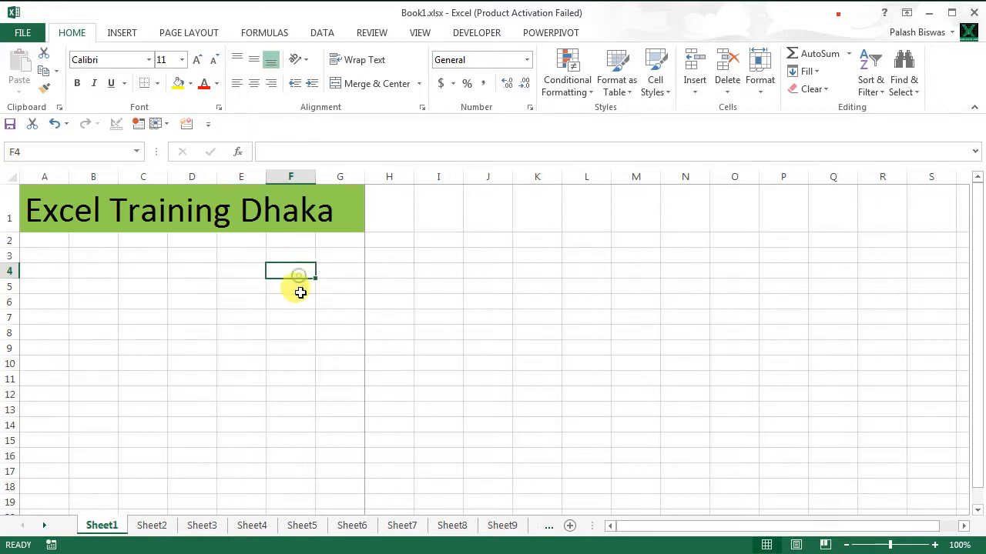
left_click(247, 286)
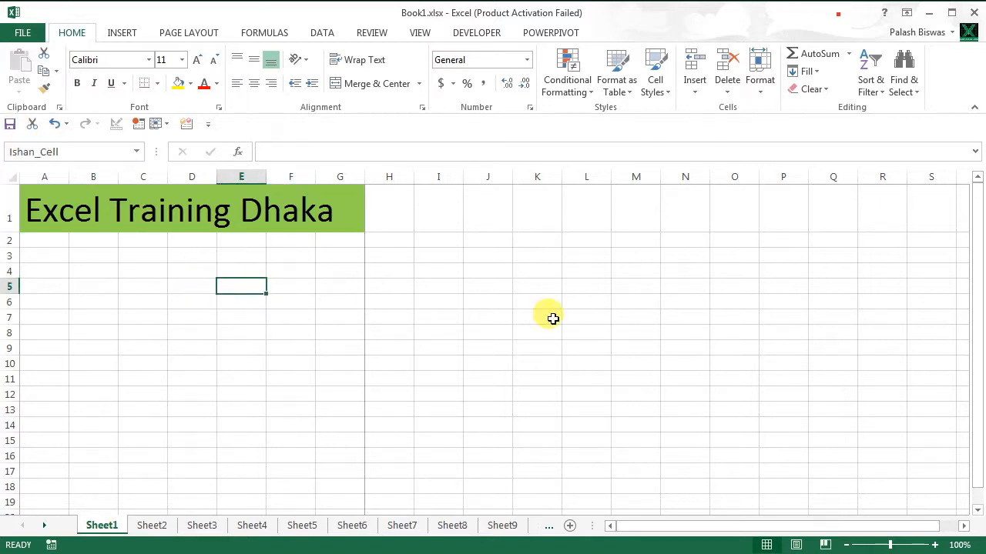
Try to name the range I3:L11 Rimzim_Cell, and fill the range with yellow.
left_click_drag(439, 260, 601, 372)
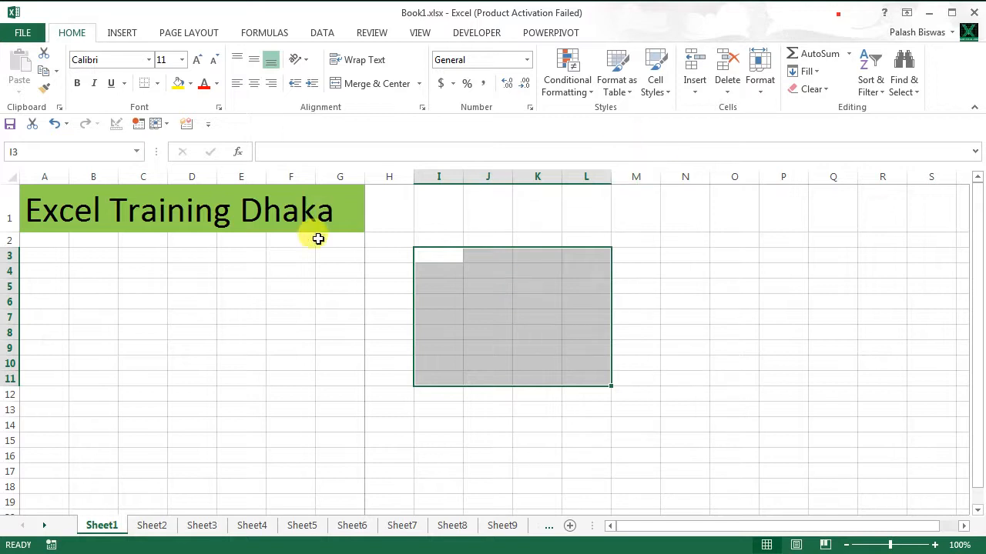
left_click(55, 152)
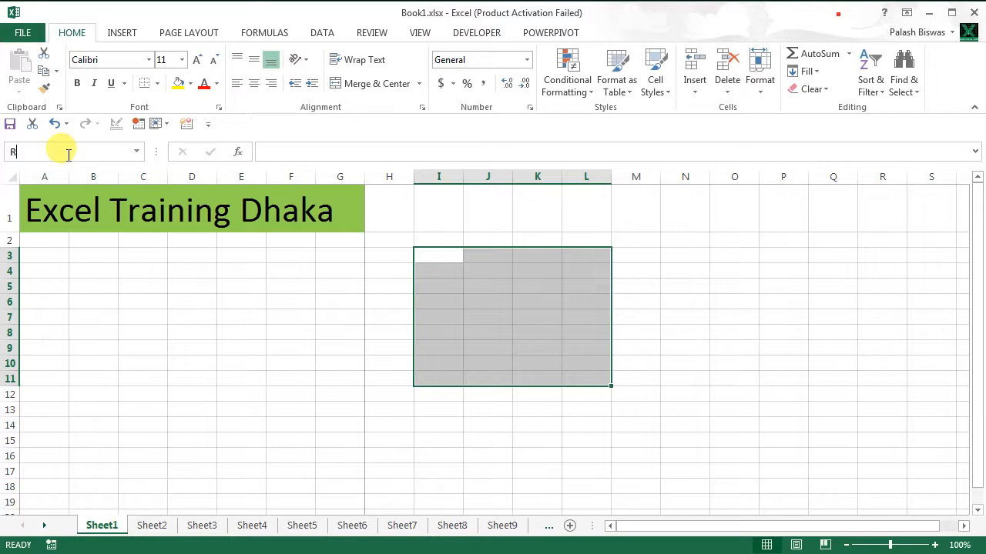
type("Rimzim_Cell")
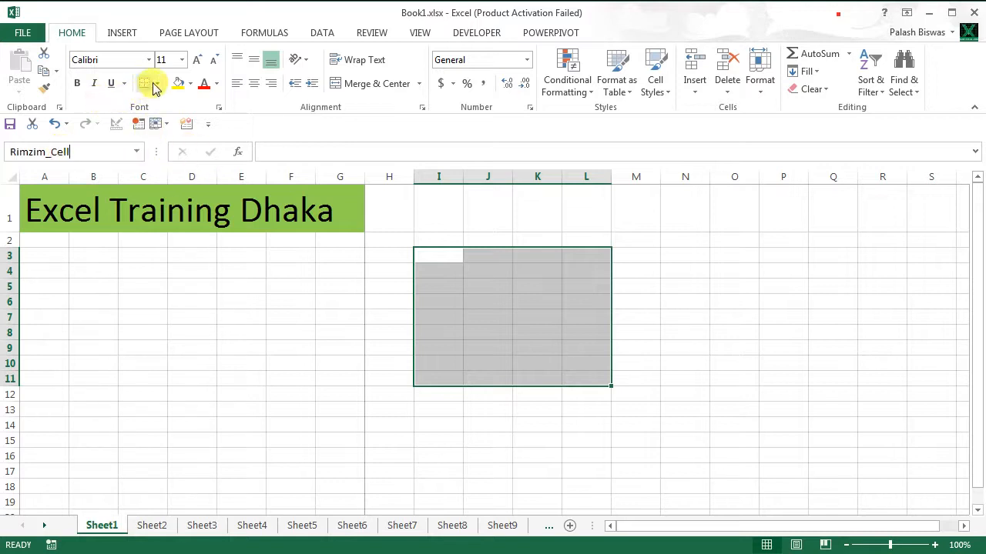
left_click(178, 85)
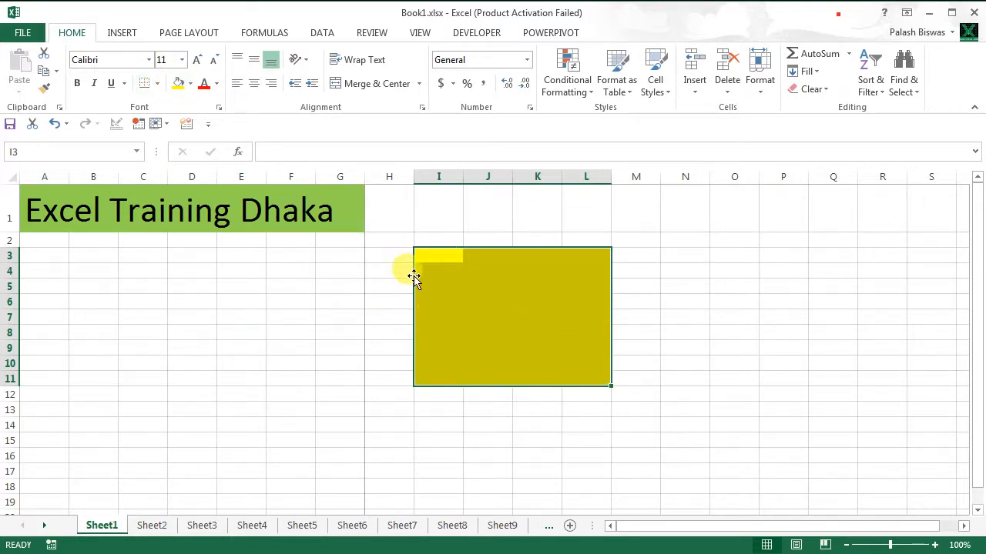
Name the yellow range I3:L11 rimzim_Cell.
left_click(472, 296)
left_click_drag(425, 254, 585, 378)
left_click(13, 151)
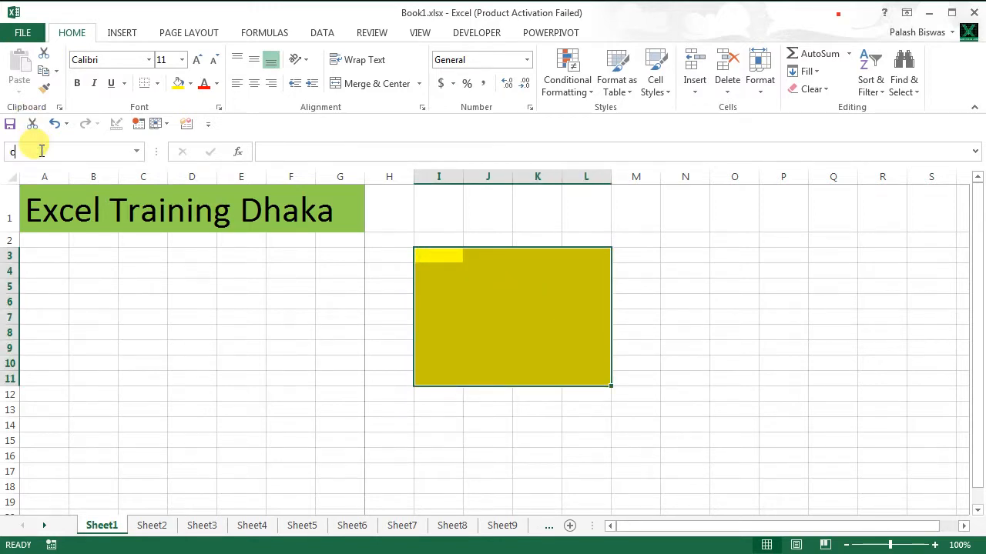
type("rimzim_Cell")
key("Return")
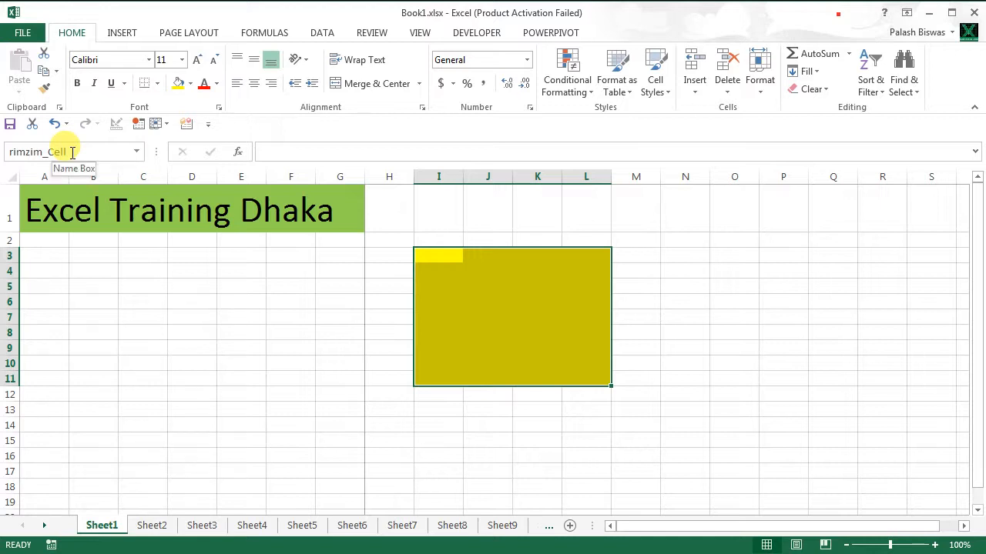
Compare the Name Box entries of single cells inside and outside the yellow range with that of the whole range I3:L11.
left_click(214, 331)
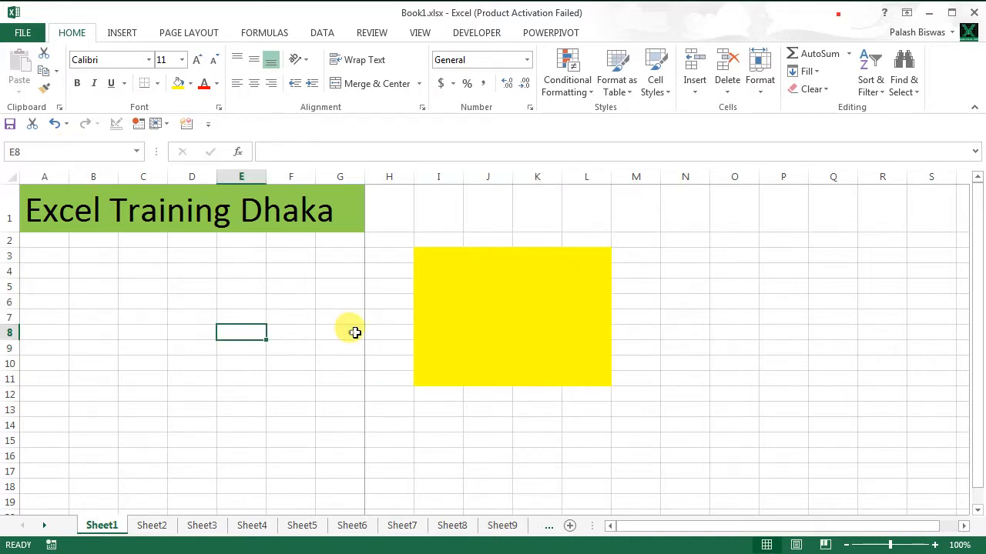
left_click(394, 275)
left_click(447, 317)
left_click(516, 320)
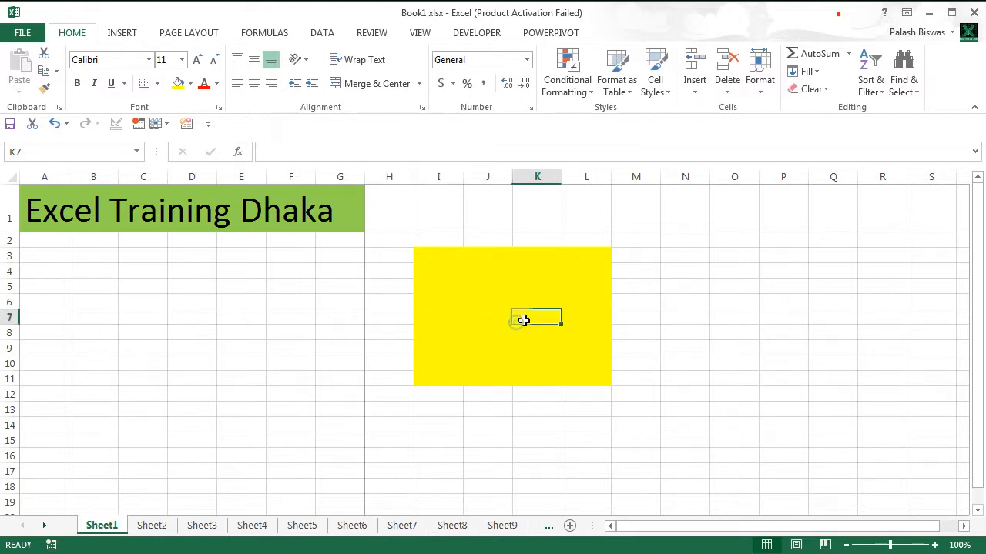
left_click(532, 287)
left_click(482, 322)
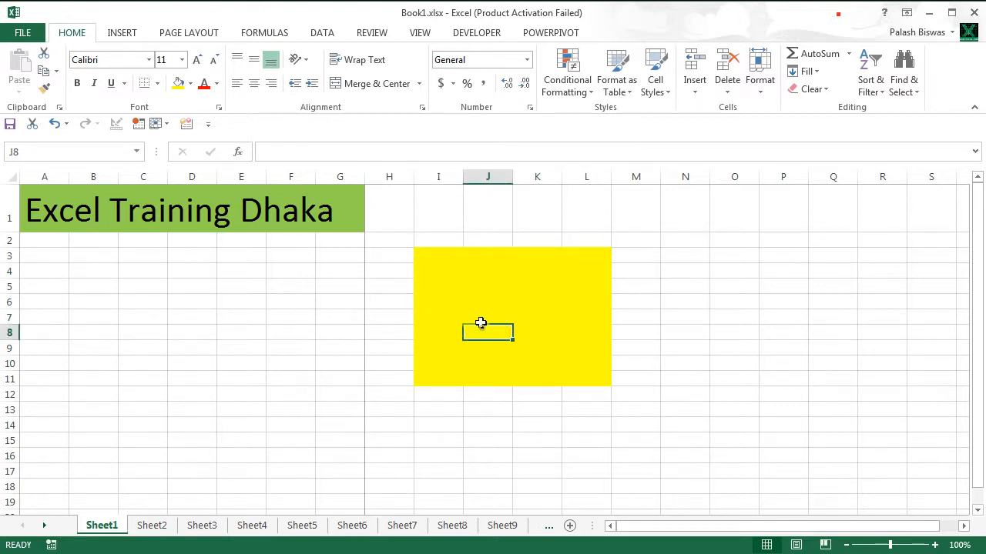
left_click(434, 255)
left_click_drag(438, 257, 606, 377)
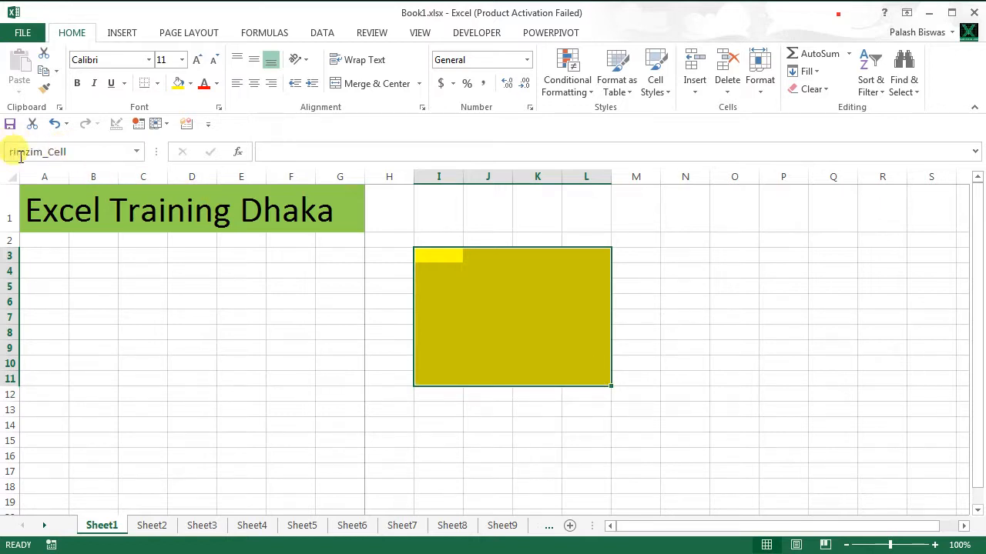
Activate the formula bar for the empty cells O6 and F5 without entering any content.
left_click(733, 302)
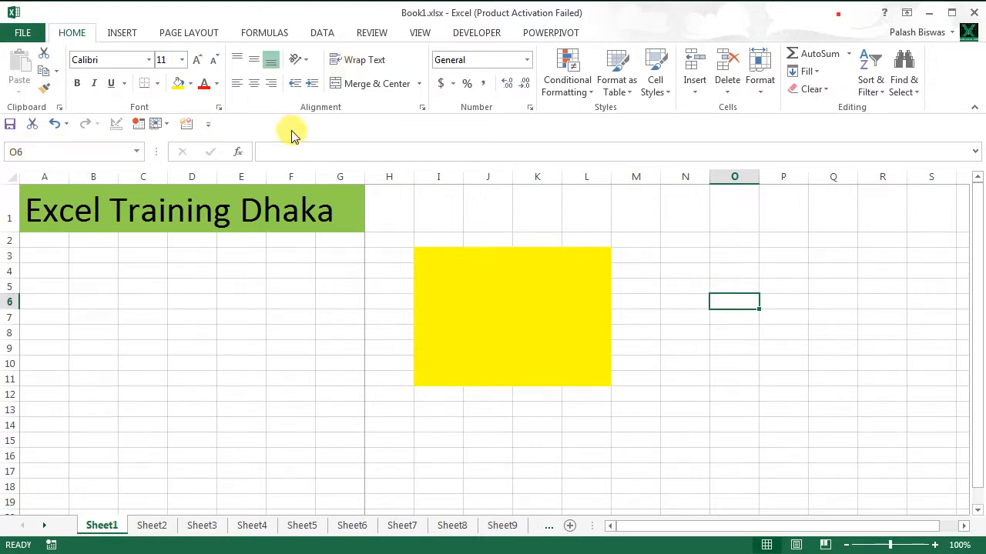
left_click(314, 149)
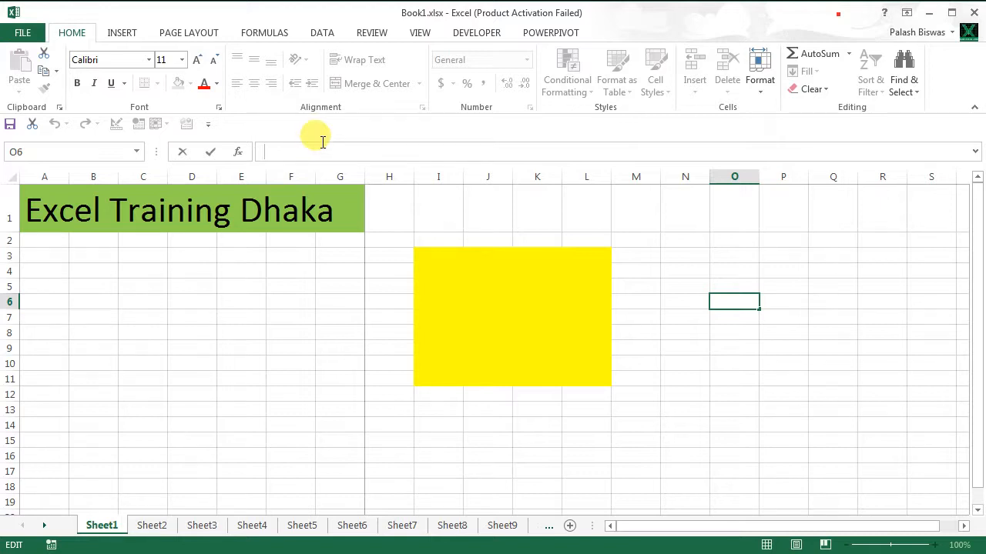
left_click(289, 284)
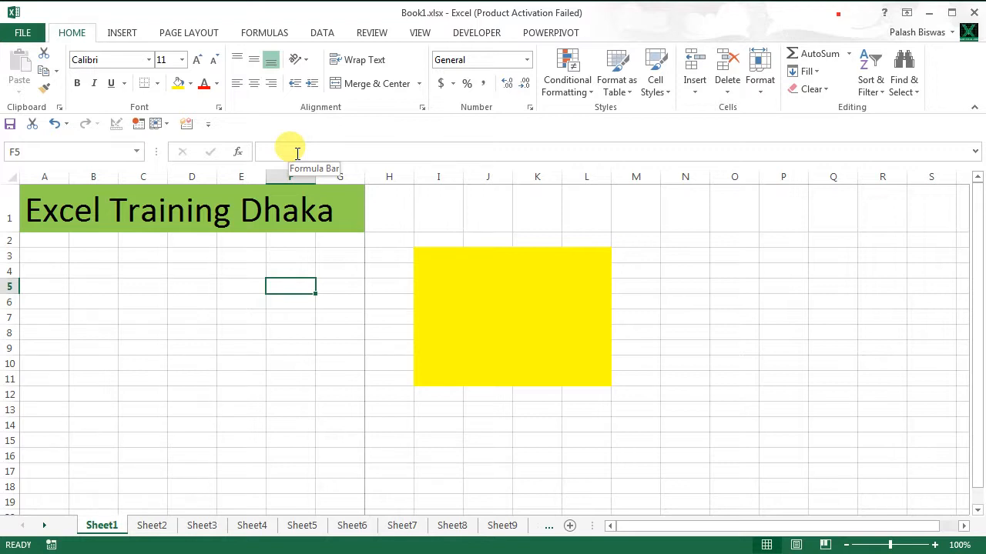
left_click(285, 158)
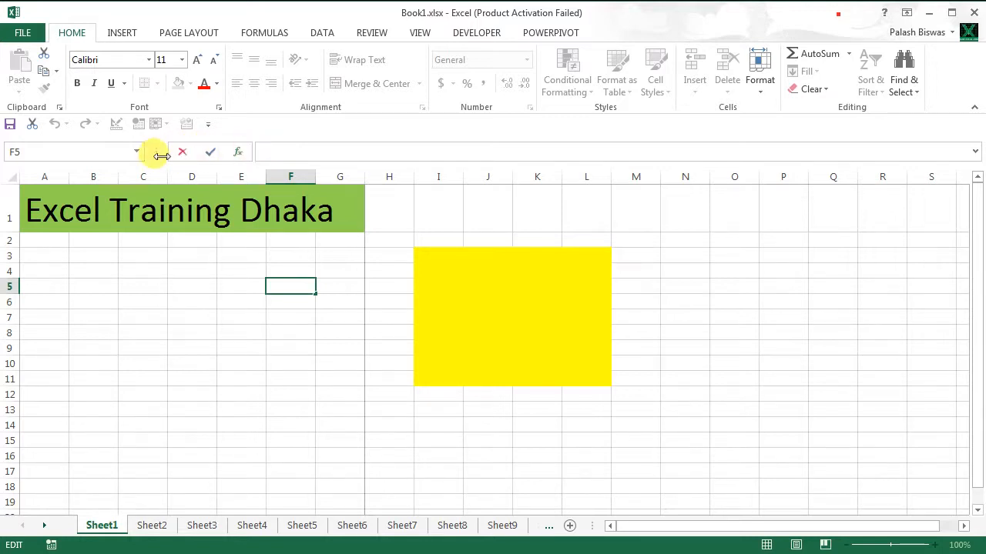
Browse the function categories available for cell F5, viewing the All category and then Date & Time.
left_click(238, 154)
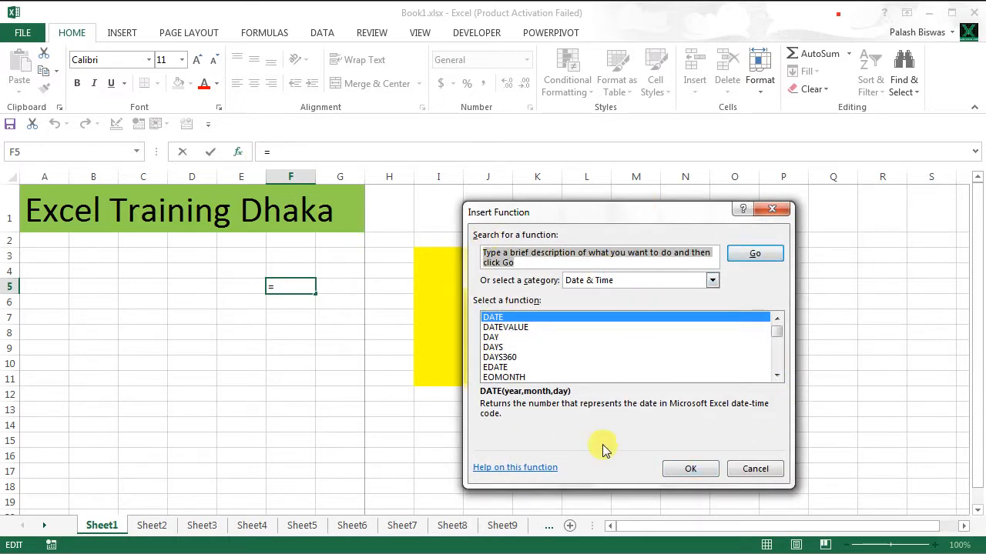
left_click(712, 282)
left_click_drag(711, 315, 715, 361)
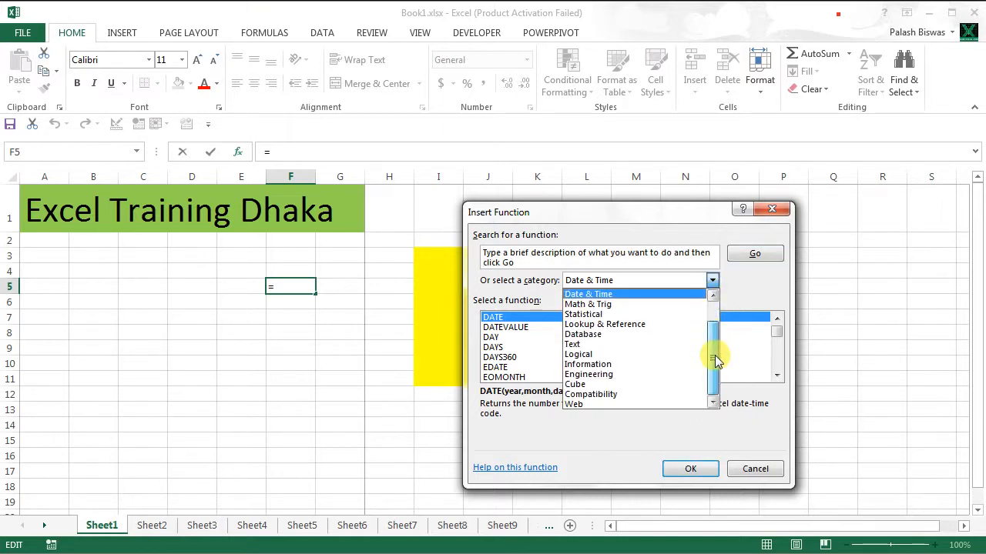
scroll(722, 334, "up", 1)
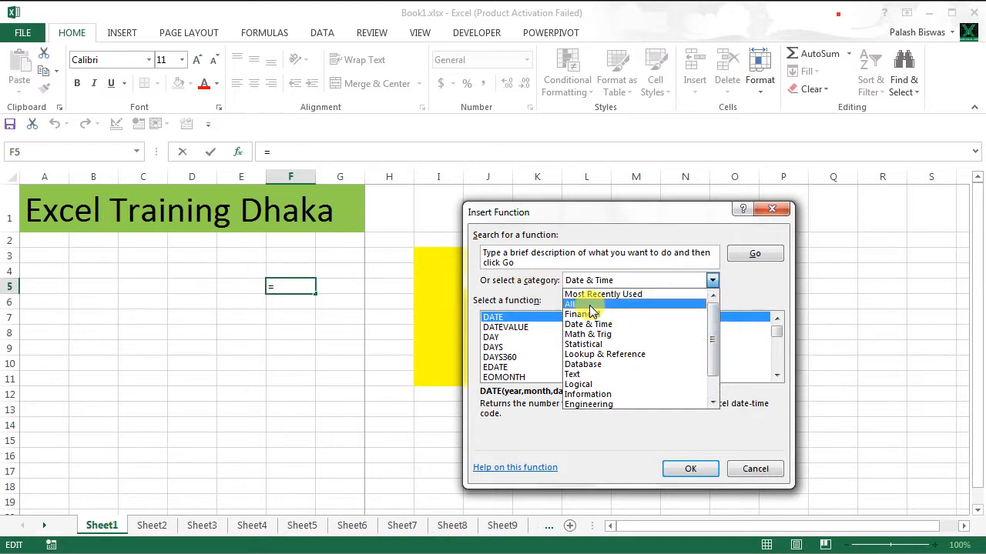
left_click(589, 307)
left_click(711, 282)
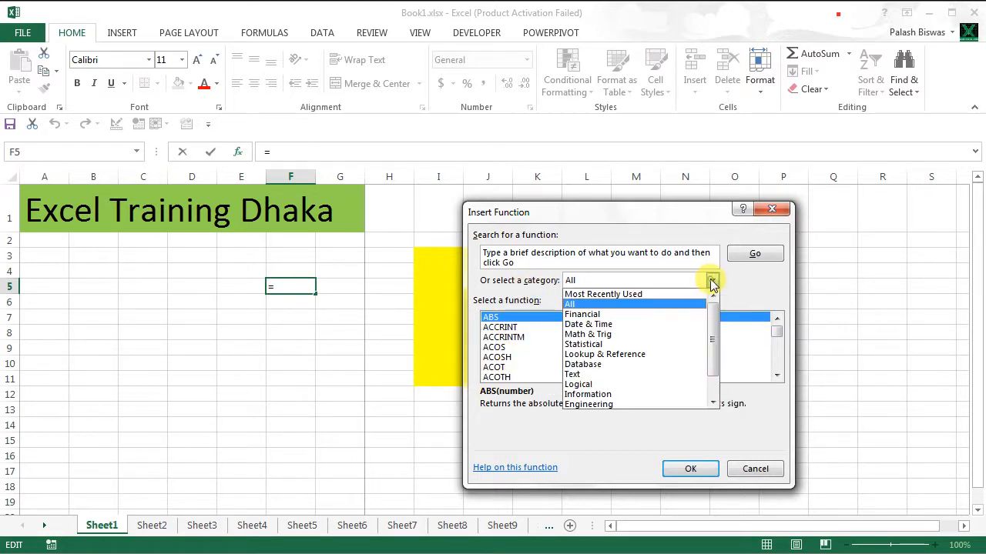
left_click(610, 325)
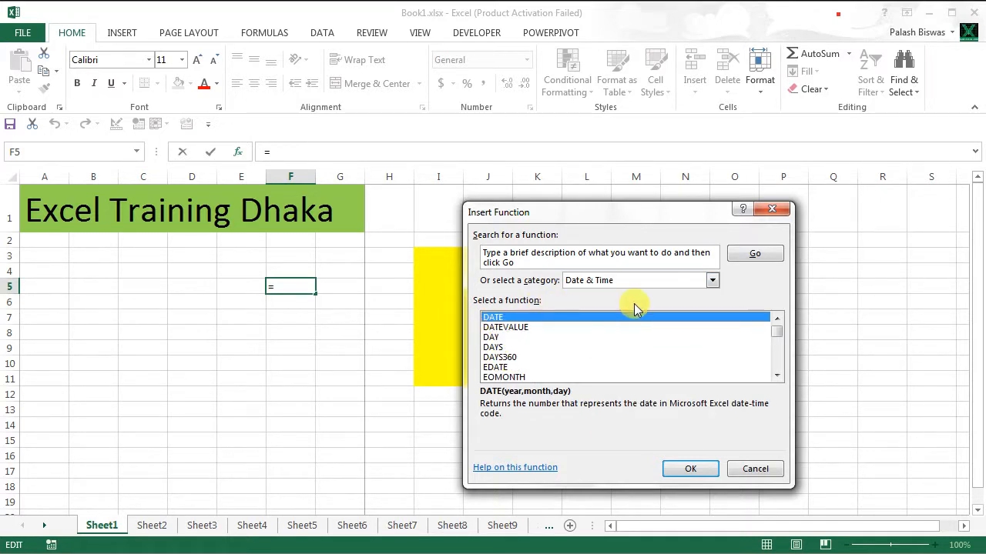
View the arguments of the DAY function for cell F5, and cancel without inserting it.
left_click(493, 338)
left_click(697, 471)
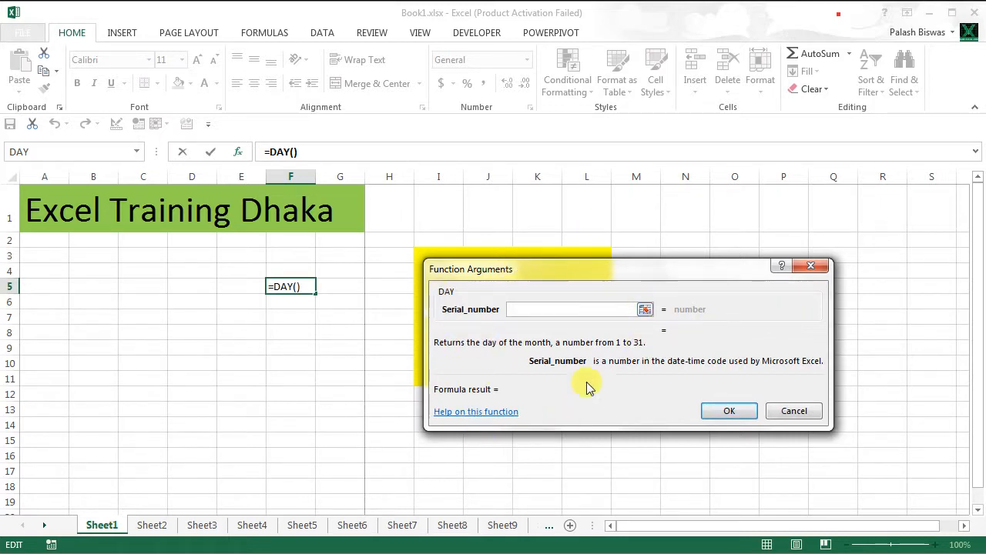
left_click(794, 411)
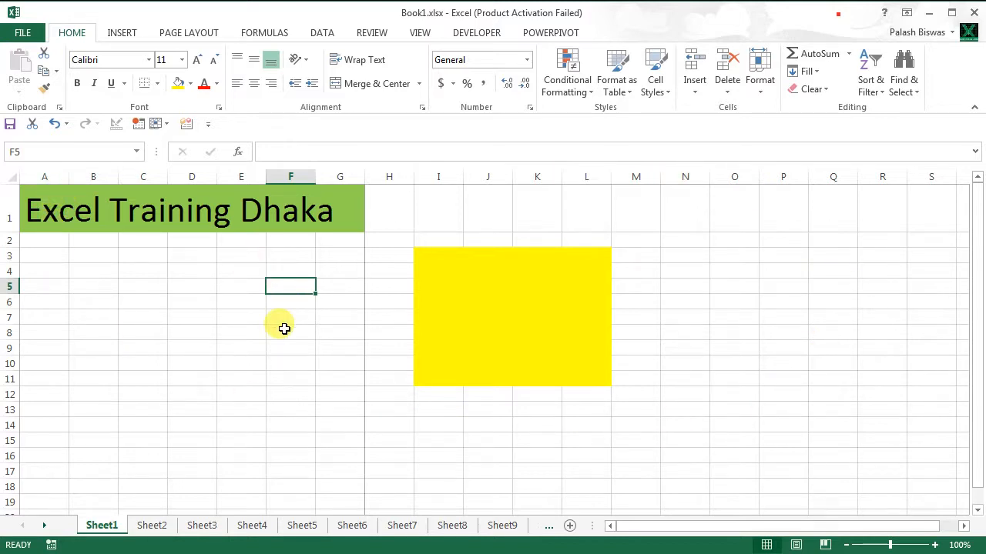
Select columns B, C and D one after another, and then rows 3 and 4 in turn.
left_click(103, 173)
left_click(142, 174)
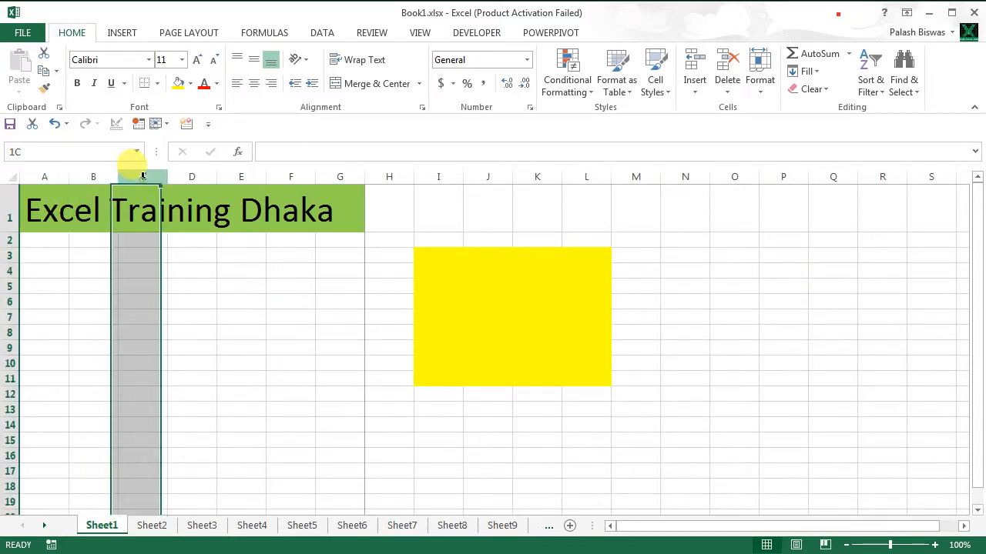
left_click(192, 176)
left_click(9, 255)
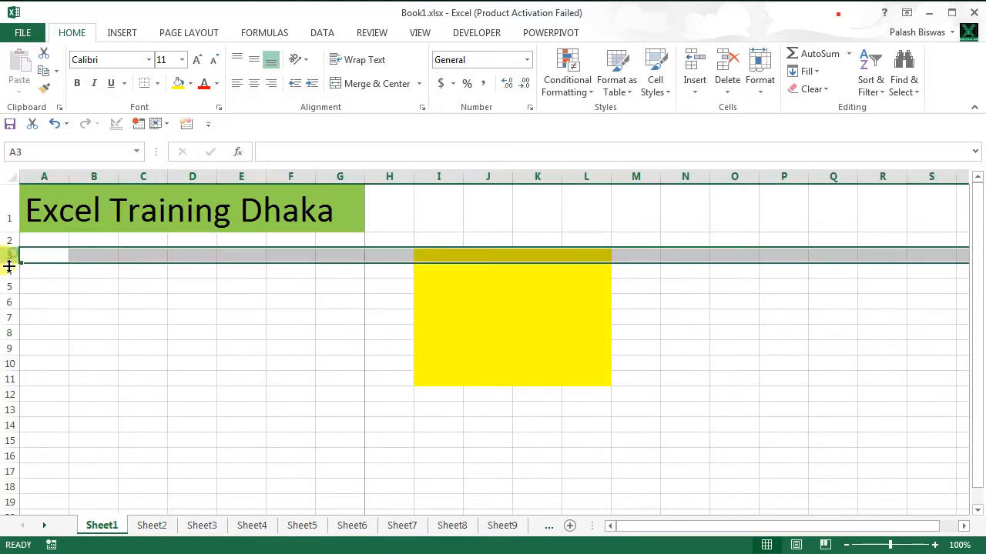
left_click(8, 271)
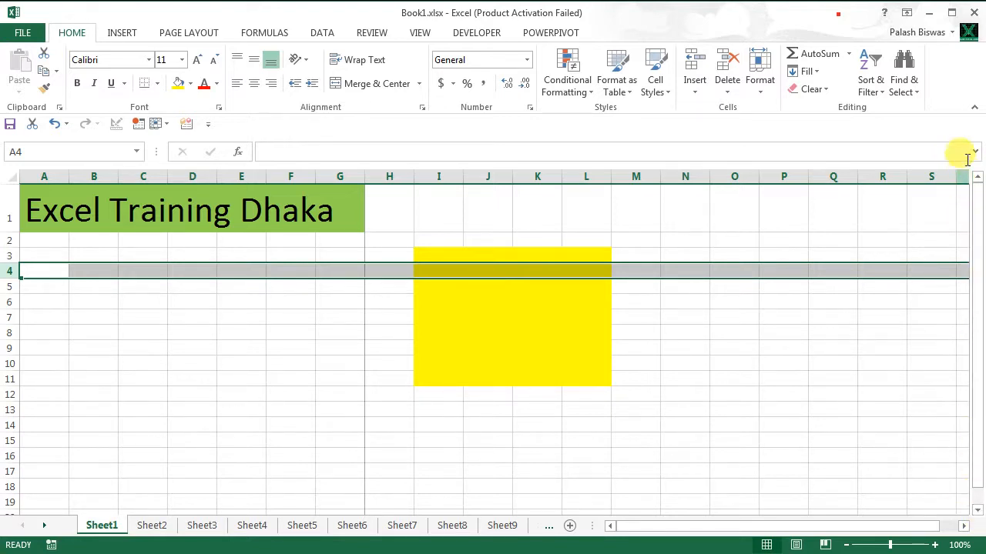
Examine the rows of Sheet1 below the yellow range by scrolling vertically down and back up.
left_click(978, 511)
left_click(978, 512)
scroll(972, 385, "down", 1)
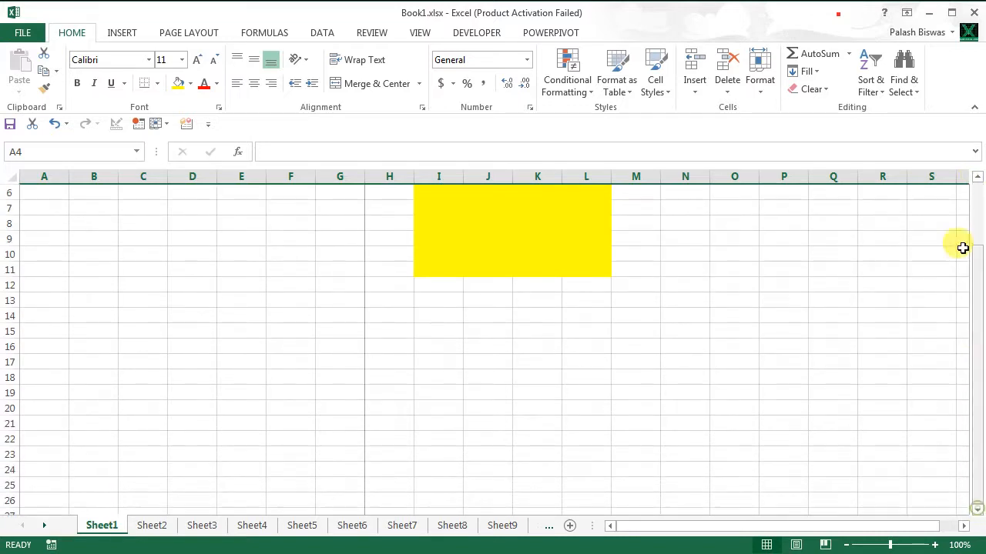
left_click(978, 179)
left_click(978, 179)
left_click(978, 178)
left_click(978, 178)
left_click(978, 178)
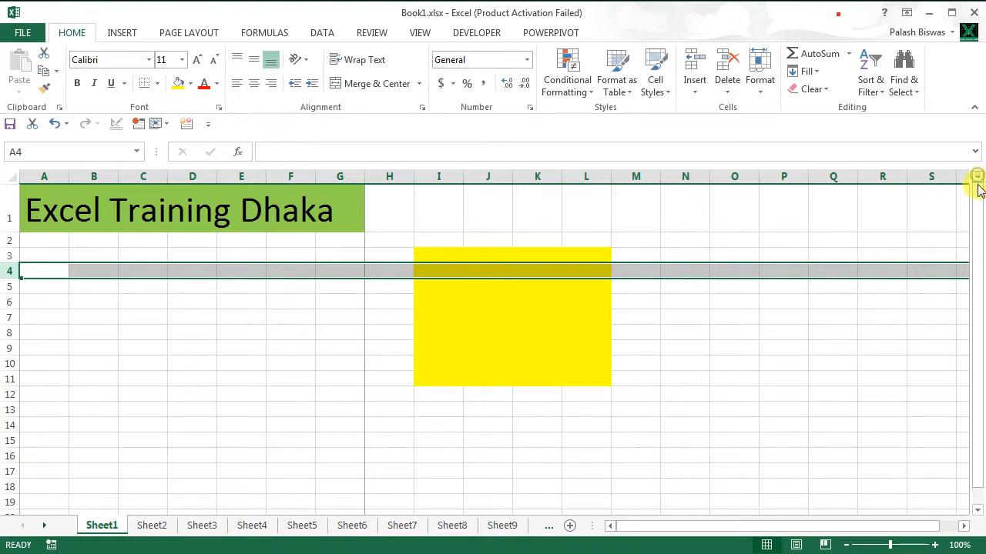
left_click(978, 510)
left_click(978, 510)
left_click(978, 510)
left_click(978, 509)
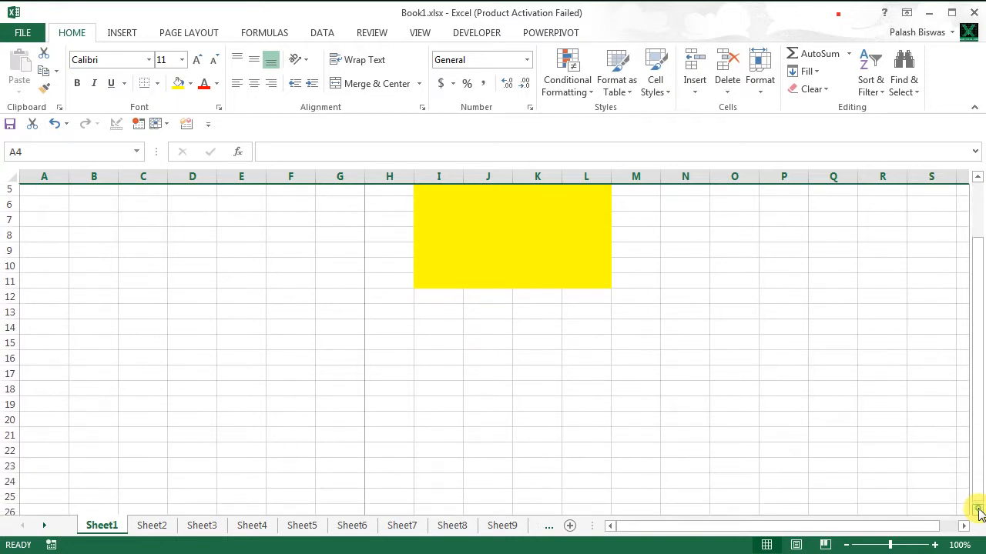
left_click(978, 510)
left_click(978, 510)
left_click(978, 510)
left_click(978, 510)
left_click(978, 509)
left_click(978, 510)
left_click(978, 509)
left_click(978, 510)
left_click(978, 510)
left_click(978, 509)
left_click(978, 509)
left_click(978, 510)
left_click(978, 510)
left_click(978, 510)
left_click(978, 510)
left_click(978, 510)
left_click(978, 510)
left_click(978, 509)
left_click(978, 510)
left_click(978, 510)
left_click(977, 177)
left_click(977, 177)
left_click(978, 177)
left_click(977, 178)
left_click(977, 177)
left_click(977, 177)
left_click(977, 177)
left_click(978, 177)
left_click(977, 177)
left_click(978, 177)
left_click(977, 177)
left_click(977, 177)
left_click(977, 178)
left_click(977, 177)
left_click(978, 177)
left_click(978, 178)
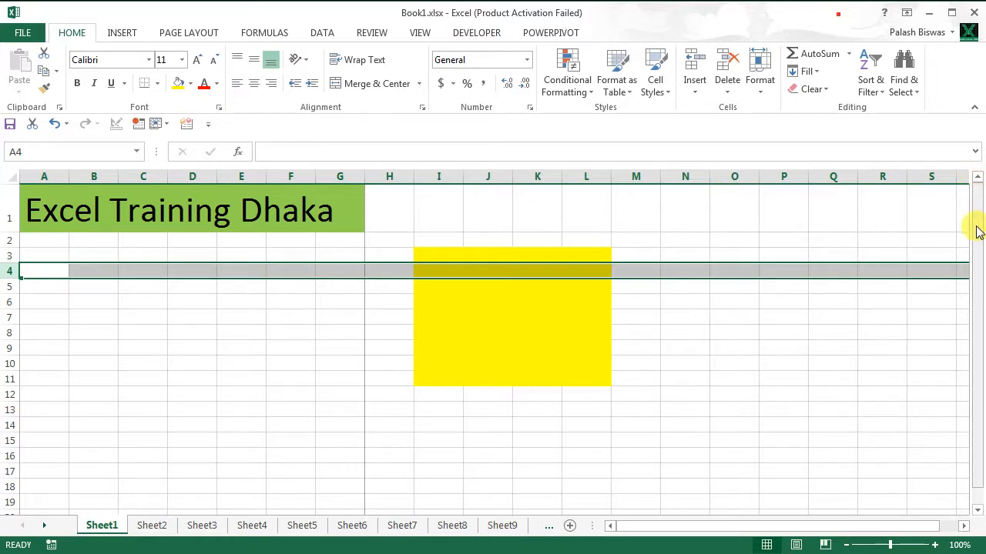
scroll(950, 238, "down", 5)
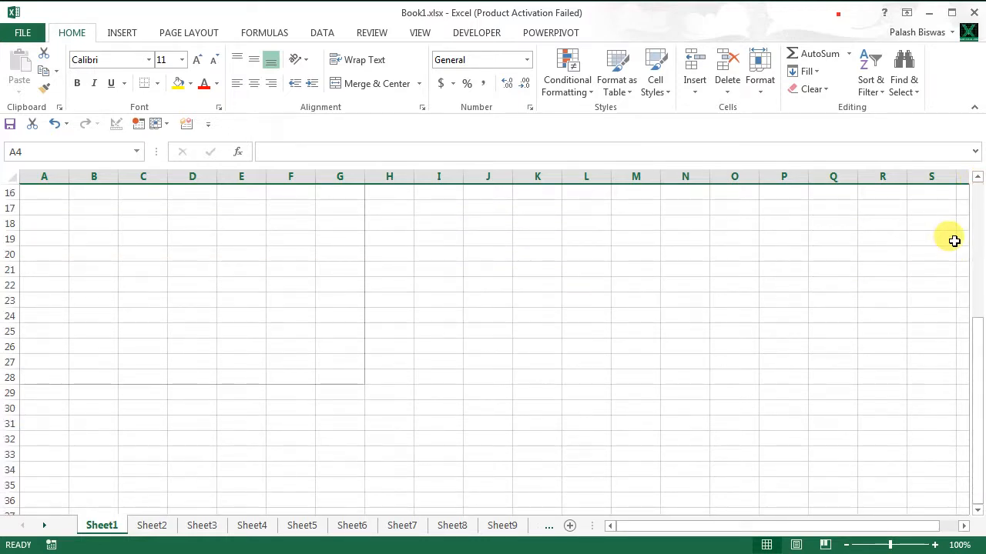
Examine Sheet1's lower rows past row 36 and its columns out to AF, and return to the yellow range.
scroll(954, 241, "up", 5)
scroll(954, 241, "down", 12)
scroll(955, 241, "up", 6)
scroll(954, 241, "down", 10)
scroll(963, 262, "up", 6)
scroll(967, 270, "down", 4)
scroll(967, 269, "up", 14)
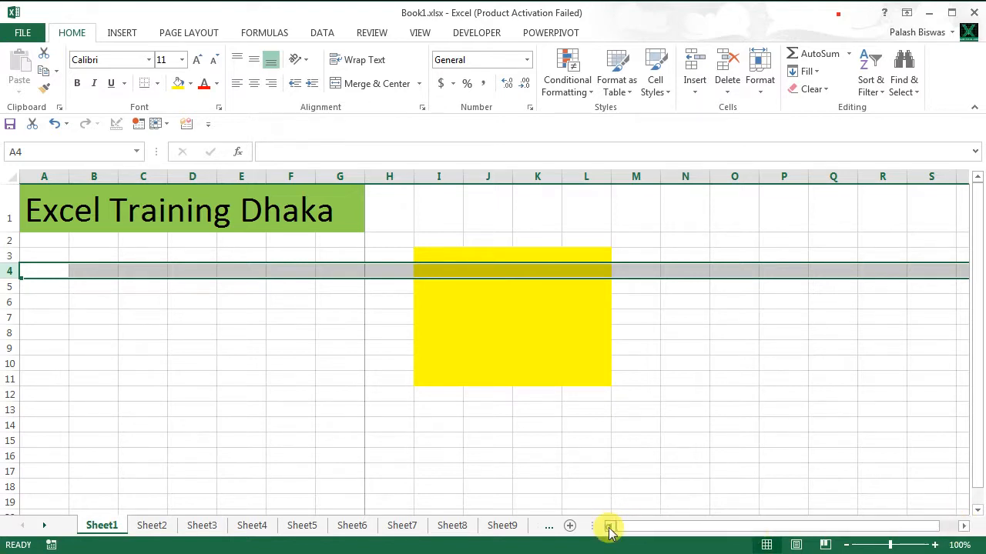
left_click(963, 527)
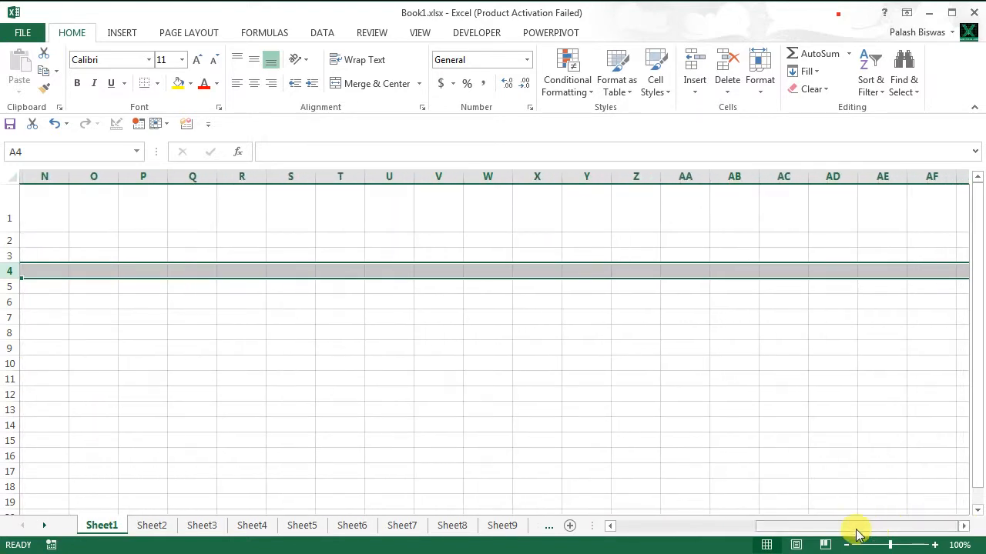
scroll(855, 531, "down", 1)
scroll(855, 531, "up", 1)
left_click_drag(856, 526, 616, 523)
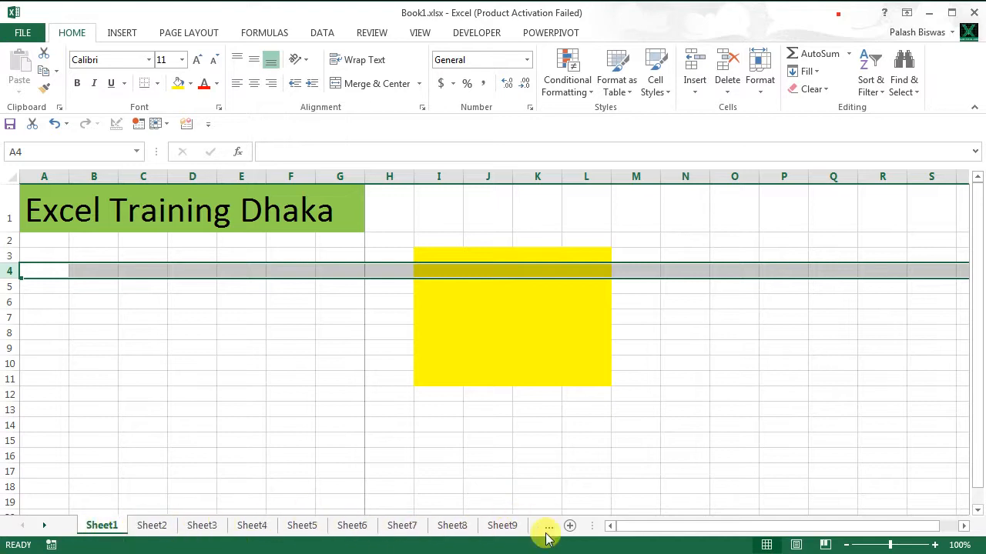
Add nine new blank worksheets to the workbook following Sheet1.
left_click(569, 526)
left_click(570, 526)
left_click(569, 526)
left_click(569, 526)
left_click(569, 526)
left_click(569, 526)
left_click(569, 526)
left_click(569, 526)
left_click(569, 526)
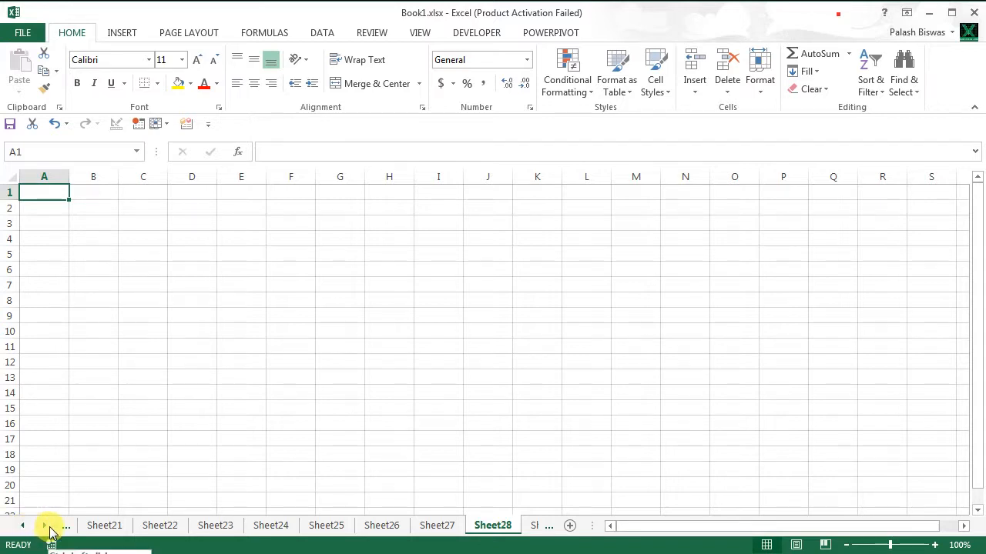
Look through the worksheet tabs from Sheet1 at the beginning to Sheet19 at the end.
left_click(22, 527)
left_click(21, 527)
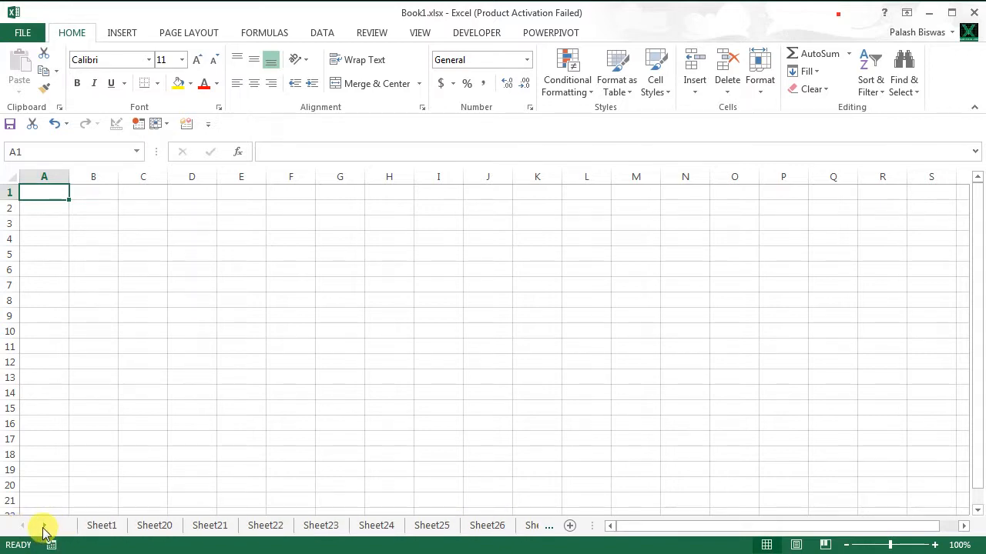
left_click(44, 526)
left_click(43, 527)
left_click(44, 527)
left_click(44, 527)
left_click(44, 527)
left_click(44, 526)
left_click(43, 527)
left_click(44, 527)
left_click(44, 526)
left_click(44, 527)
left_click(44, 527)
left_click(44, 527)
left_click(44, 526)
left_click(44, 527)
left_click(44, 527)
left_click(43, 527)
left_click(44, 527)
left_click(43, 527)
left_click(44, 526)
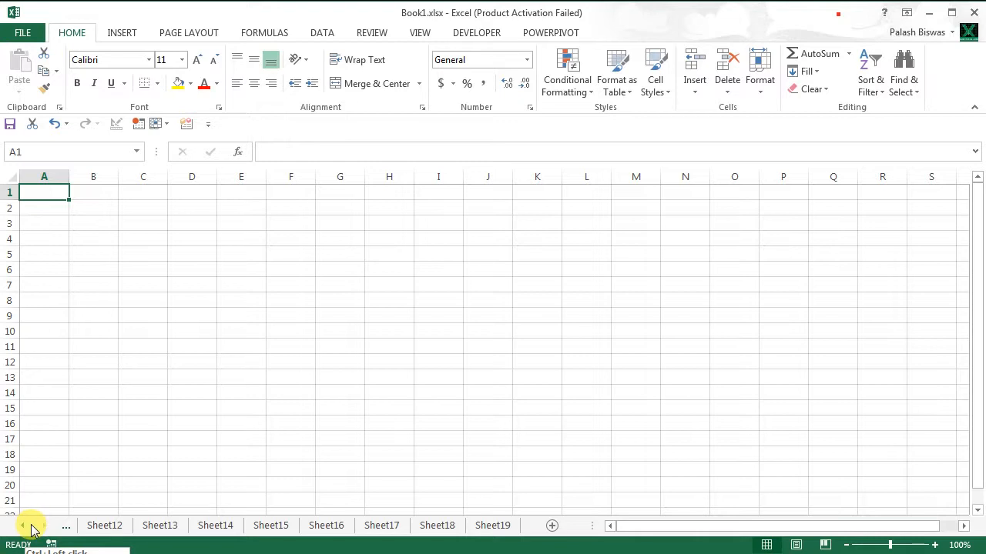
Open the full list of worksheets in the workbook and activate Sheet27 from it.
right_click(32, 527)
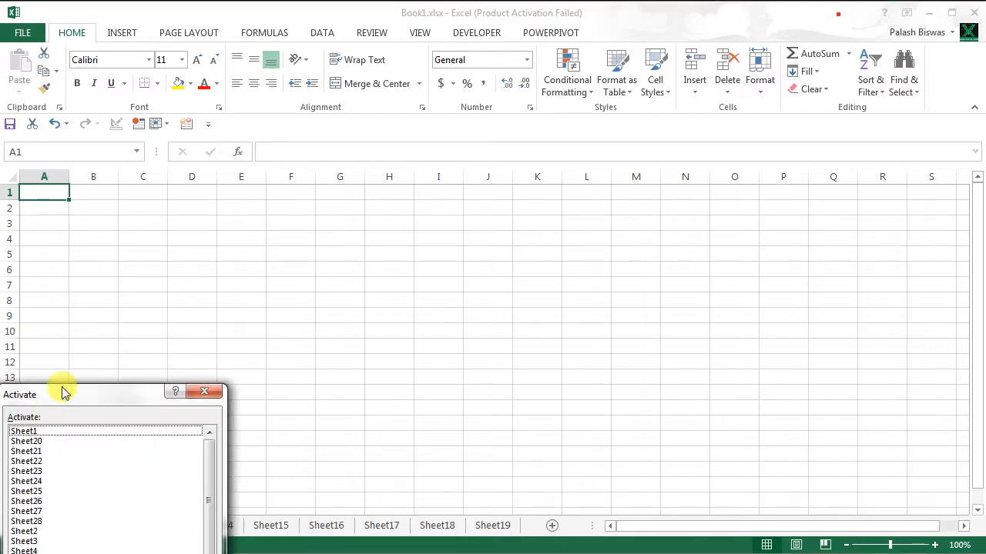
left_click_drag(62, 399, 176, 202)
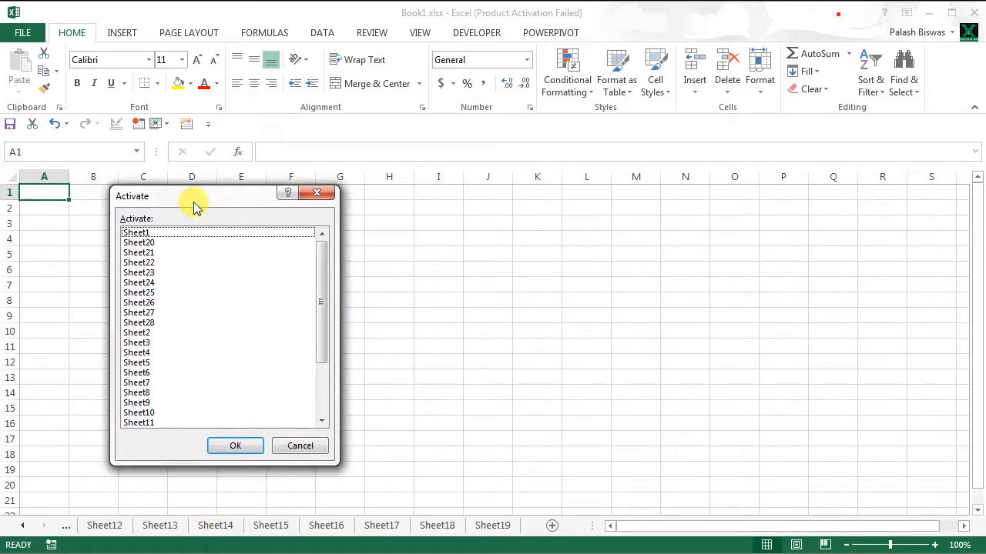
mouse_move(319, 260)
left_mouse_down()
mouse_move(321, 377)
mouse_move(323, 258)
left_mouse_up()
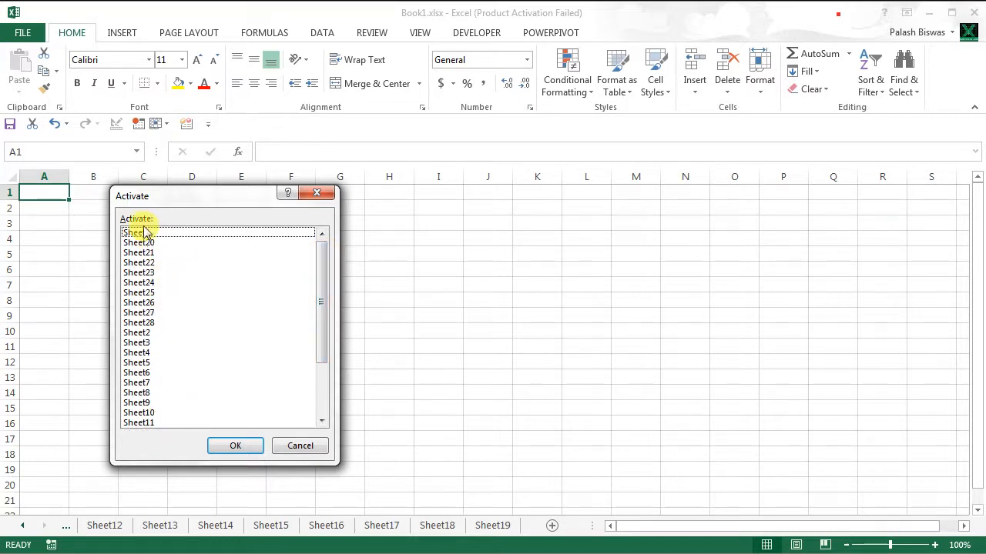
mouse_move(320, 289)
left_mouse_down()
mouse_move(322, 346)
mouse_move(321, 294)
left_mouse_up()
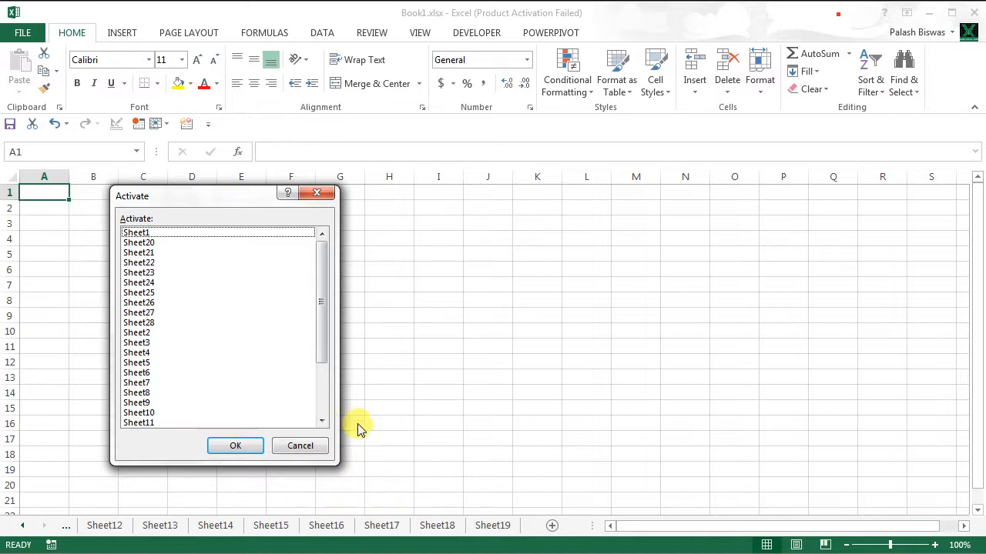
left_click(143, 311)
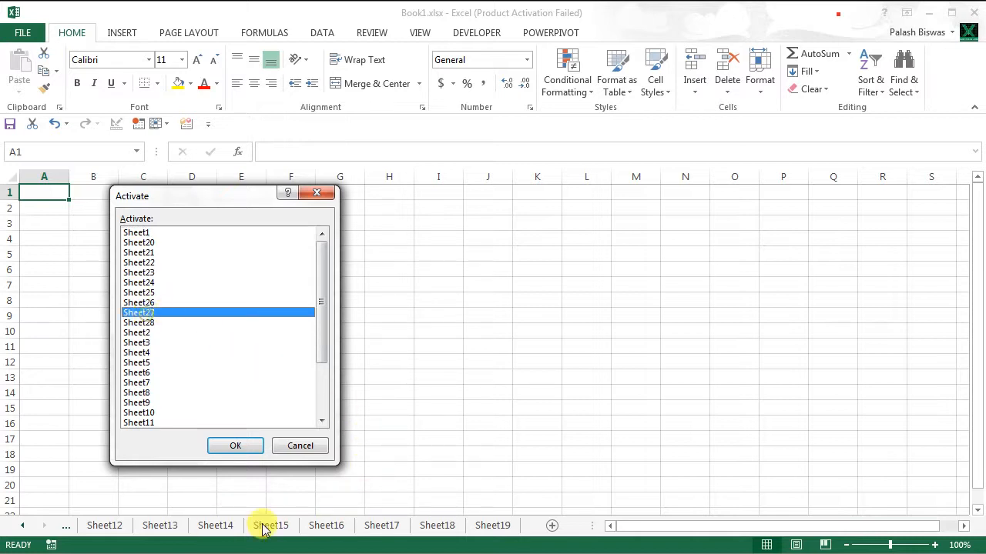
left_click(236, 447)
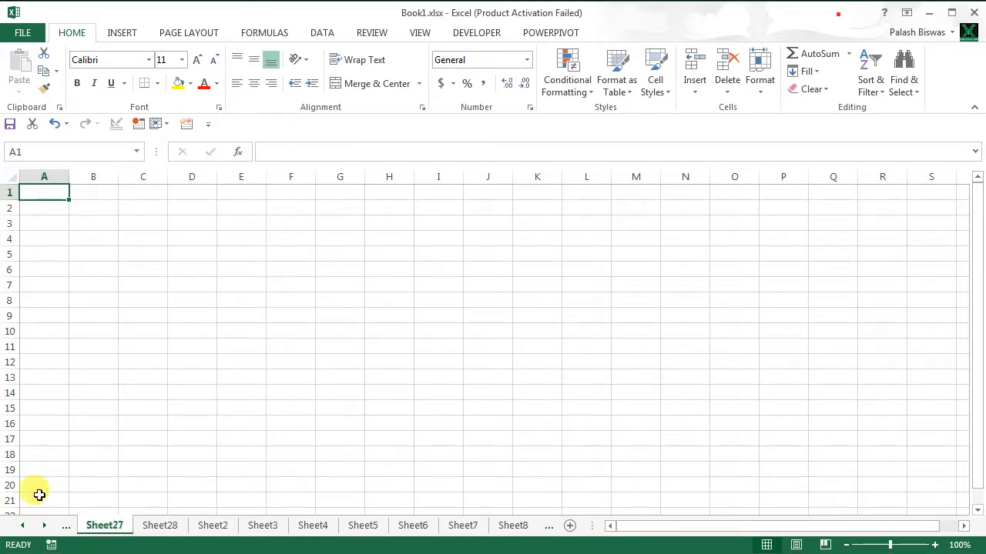
Activate Sheet1 from the full list of worksheets and select cell F11.
right_click(33, 528)
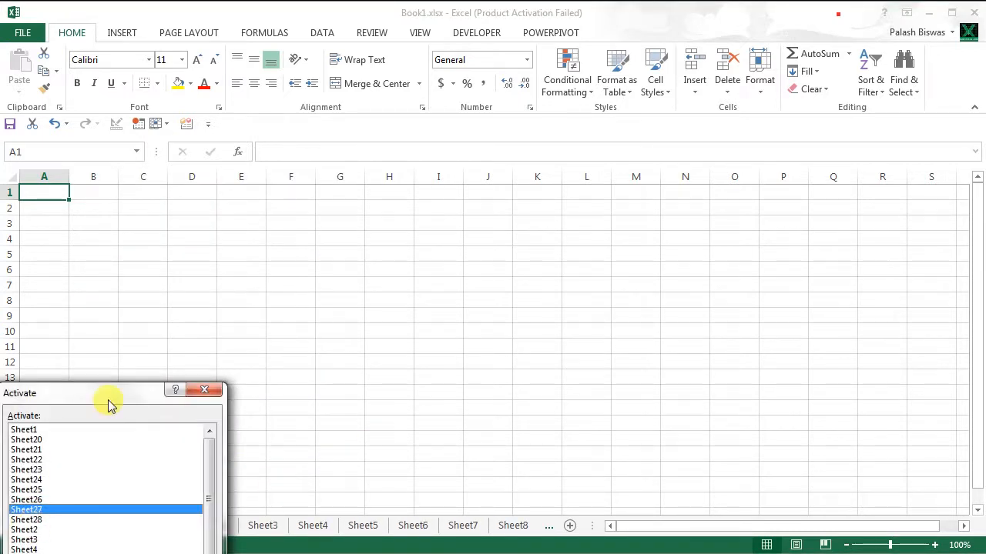
left_click(58, 430)
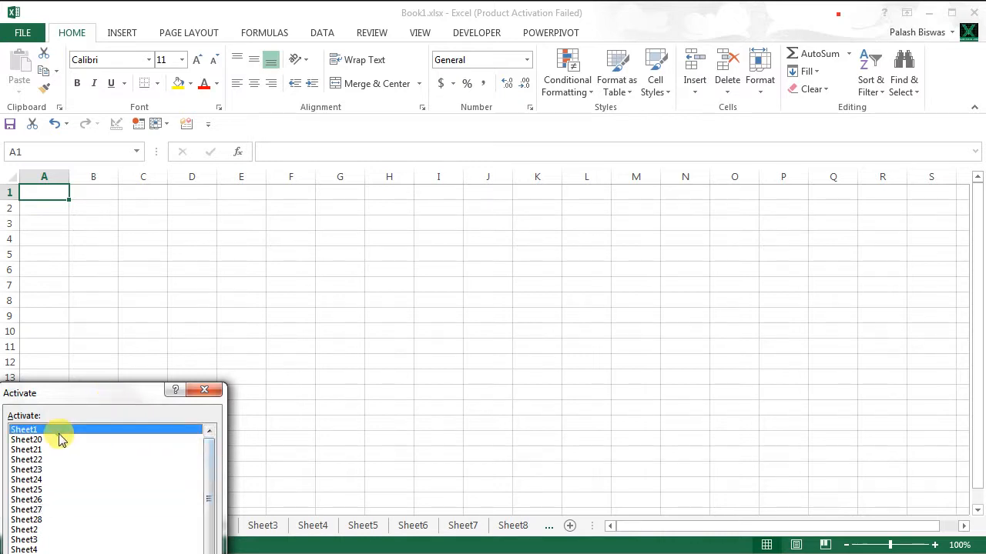
left_click_drag(124, 389, 393, 84)
left_click(379, 340)
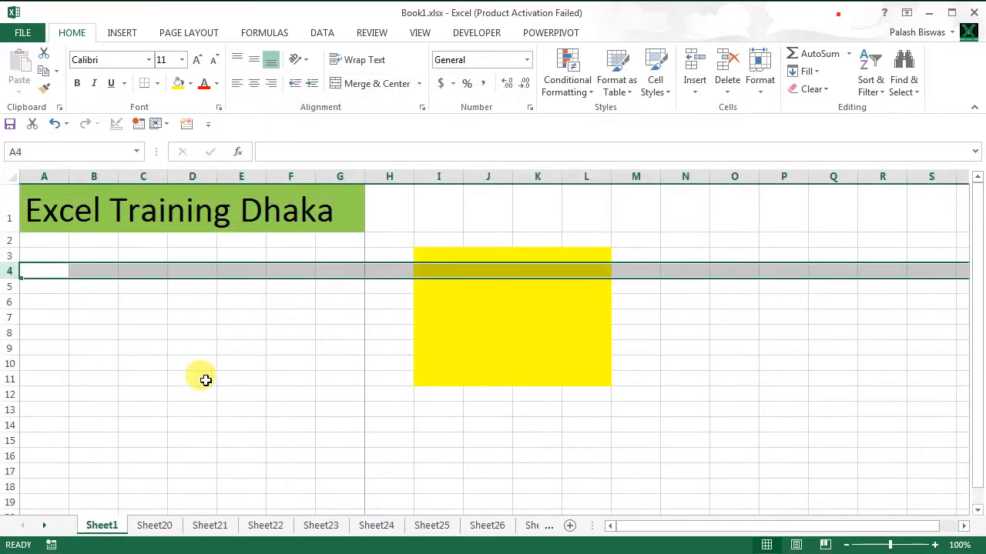
left_click(299, 384)
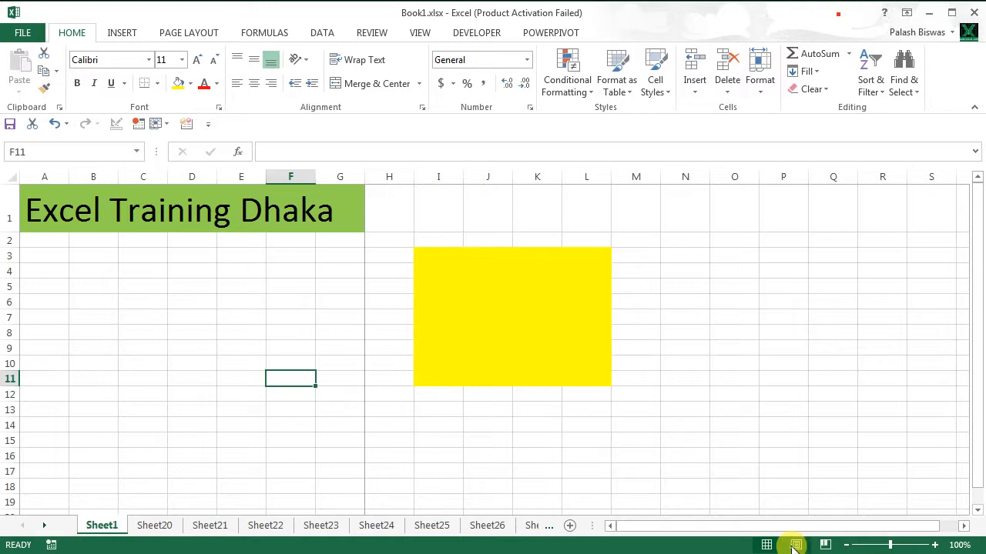
Show Sheet1 in Page Layout view and examine its pages across to the columns beyond the yellow range.
left_click(796, 546)
left_click_drag(637, 526, 846, 547)
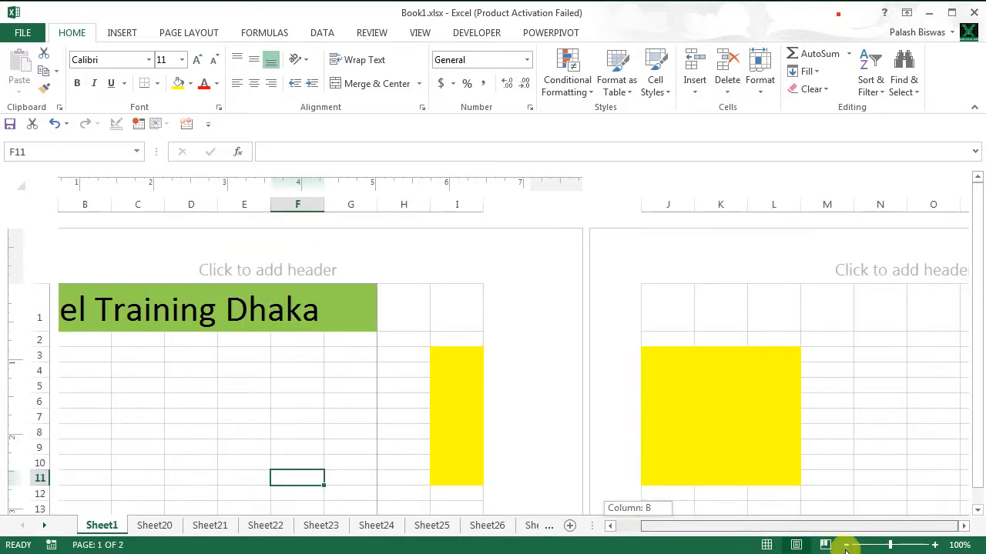
left_click(963, 526)
left_click(963, 526)
left_click(963, 526)
left_click(963, 526)
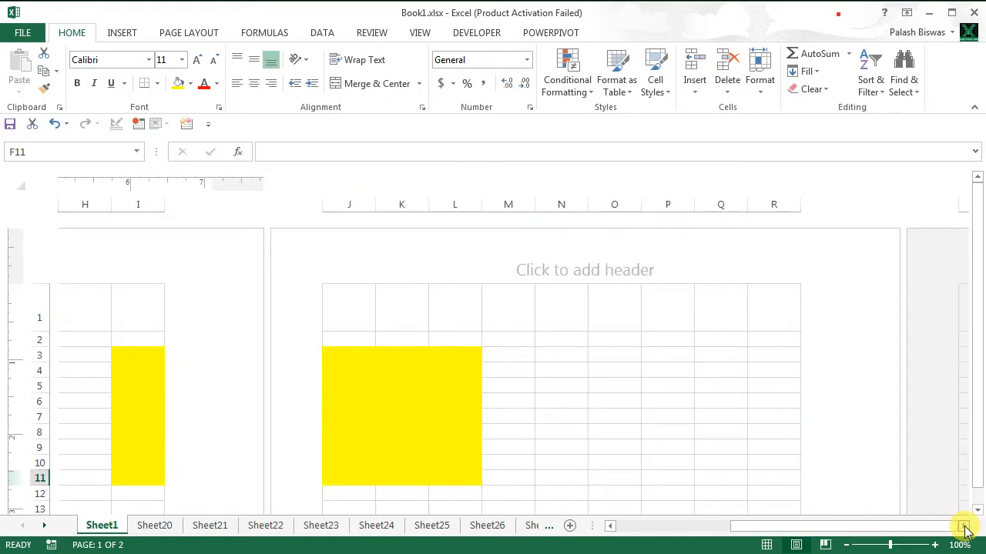
left_click(963, 526)
left_click(963, 526)
left_click_drag(908, 528, 640, 522)
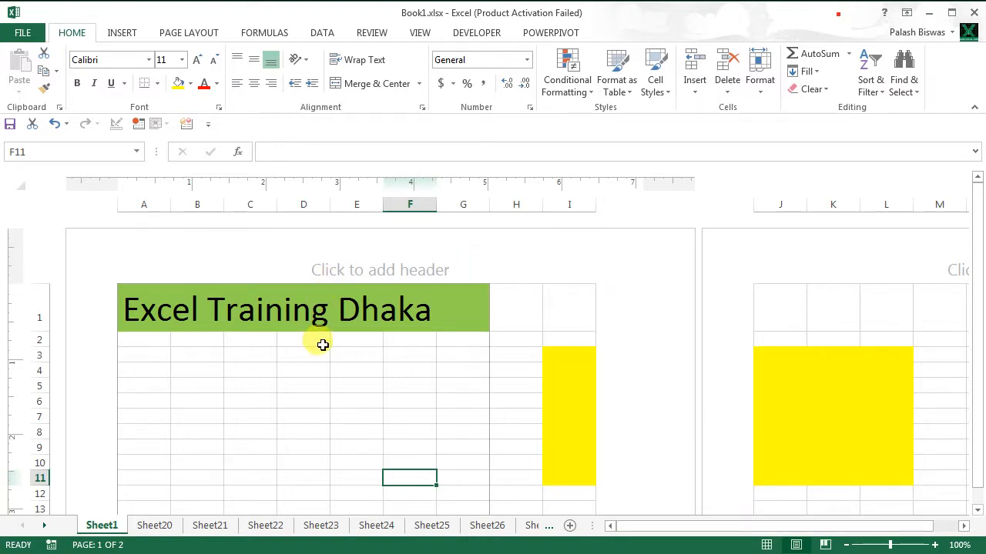
Show Sheet1 in Page Break Preview and enter sdfsf in cell A31, outside the Page 1 area.
left_click(824, 546)
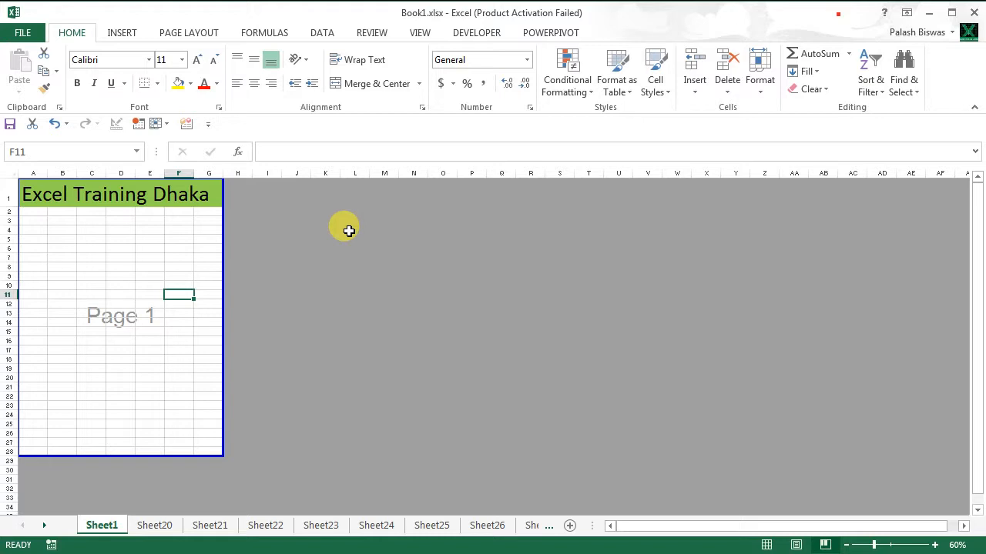
scroll(152, 461, "down", 1)
scroll(152, 461, "down", 1)
left_click(31, 433)
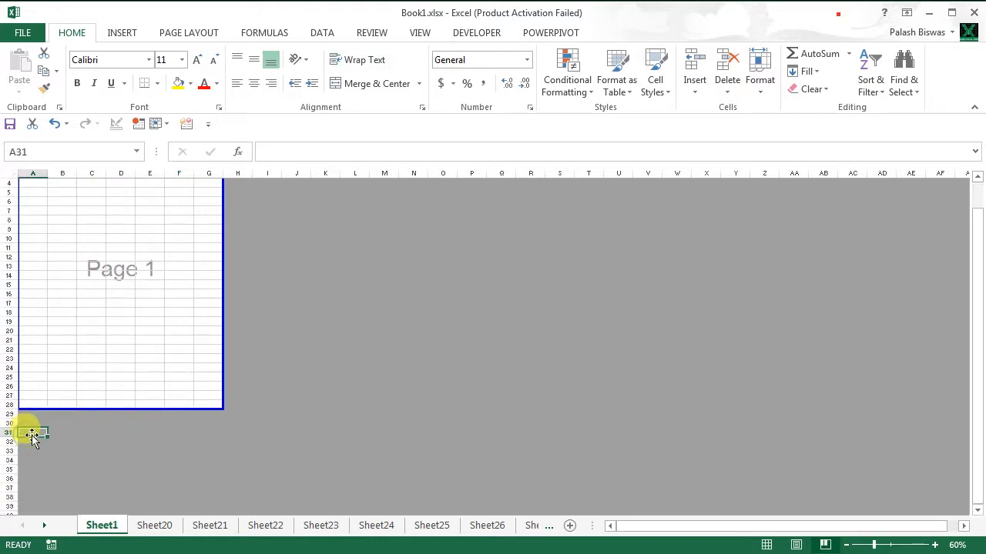
type("sdfsf")
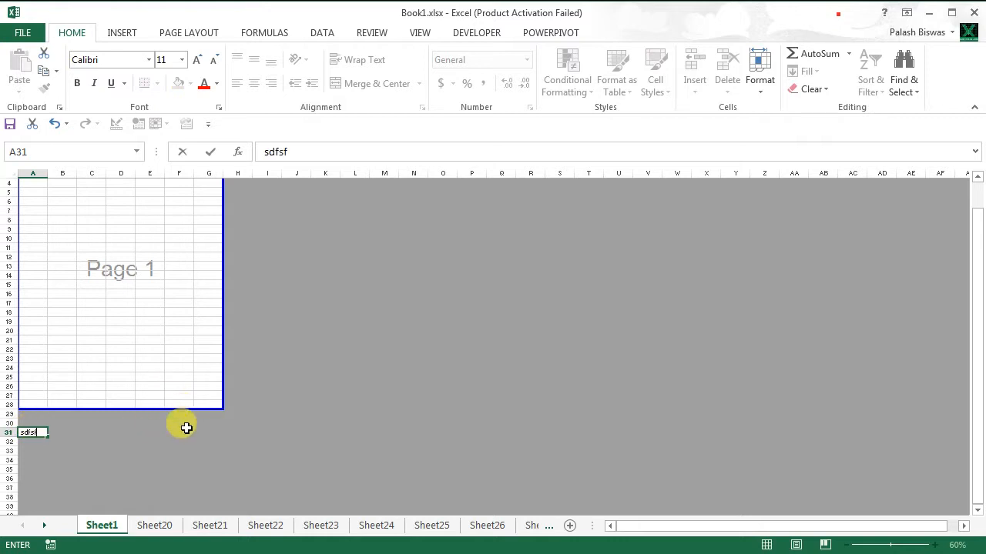
left_click(182, 444)
left_click(102, 322)
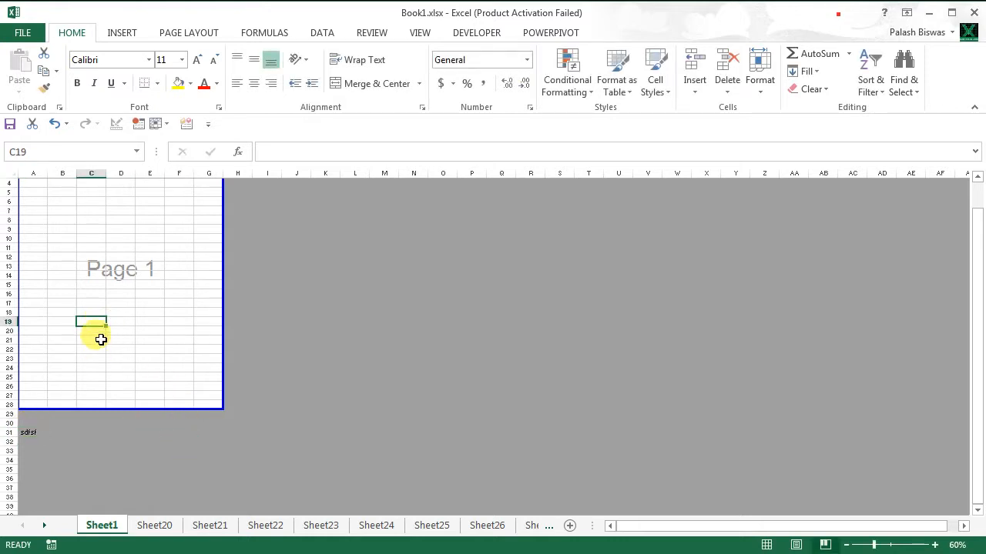
Extend the lower page boundary down to row 34 to include cell A31, and return Sheet1 to Normal view.
left_click(31, 434)
scroll(108, 346, "up", 1)
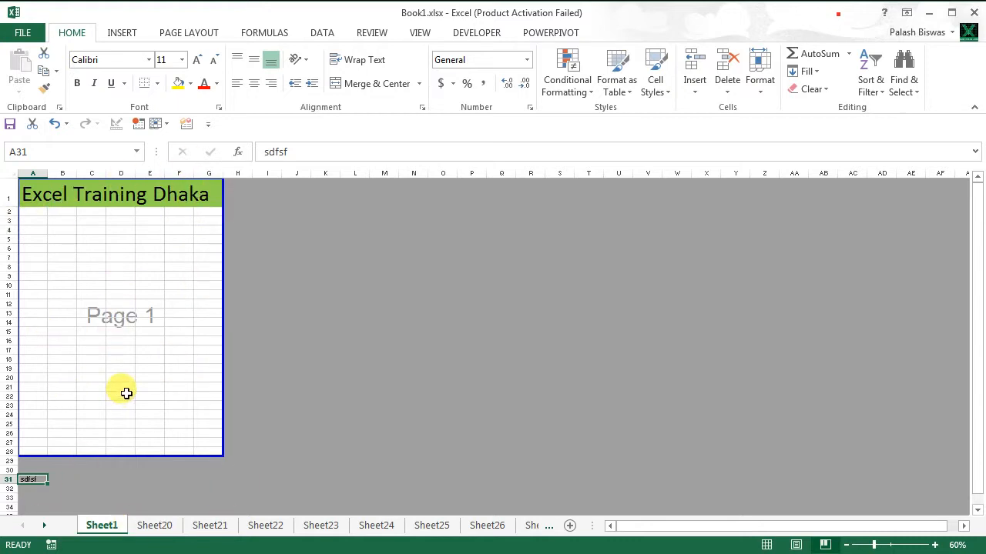
scroll(126, 395, "down", 1)
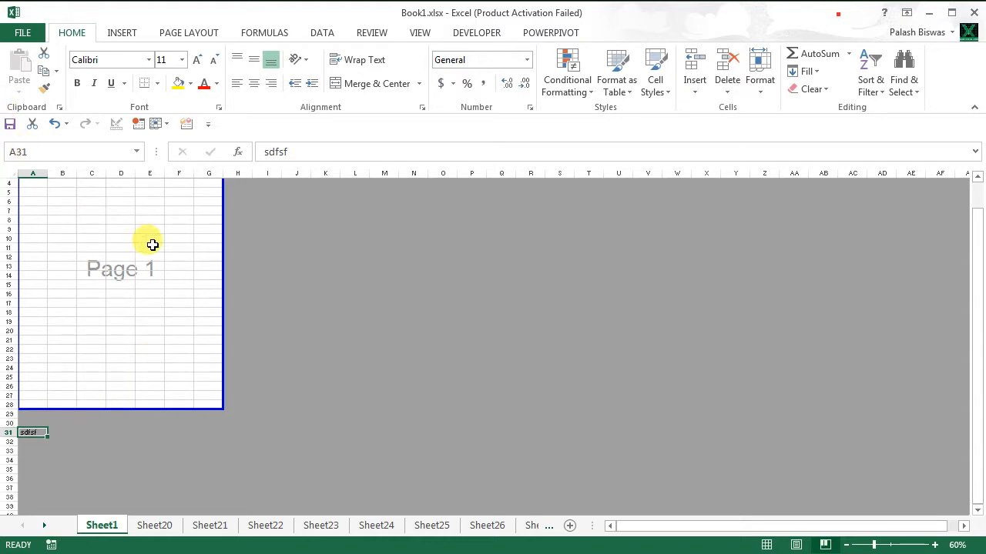
left_click_drag(114, 411, 104, 462)
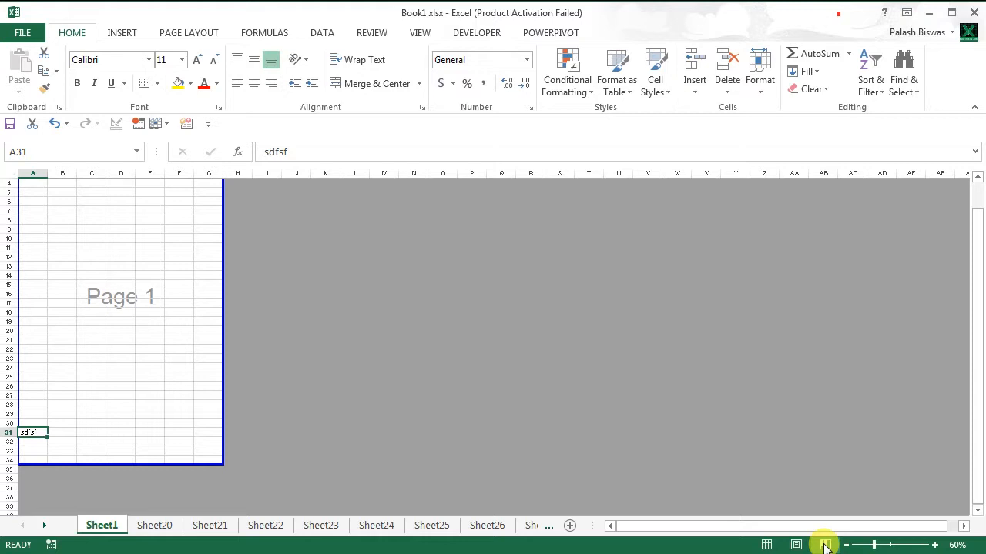
left_click(767, 545)
scroll(370, 319, "up", 3)
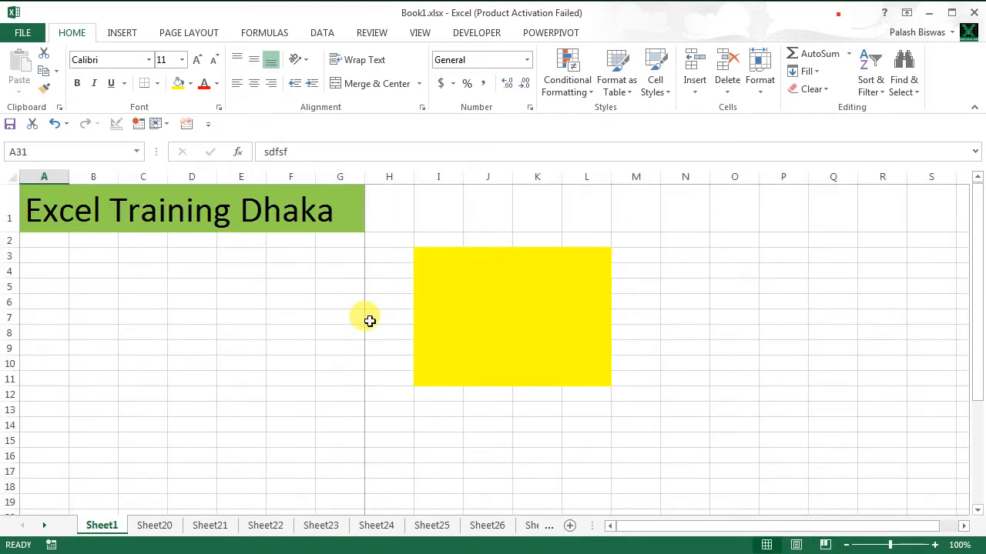
Zoom Sheet1 out in 10% increments to 40%.
left_click(846, 545)
left_click(847, 544)
left_click(847, 545)
left_click(847, 544)
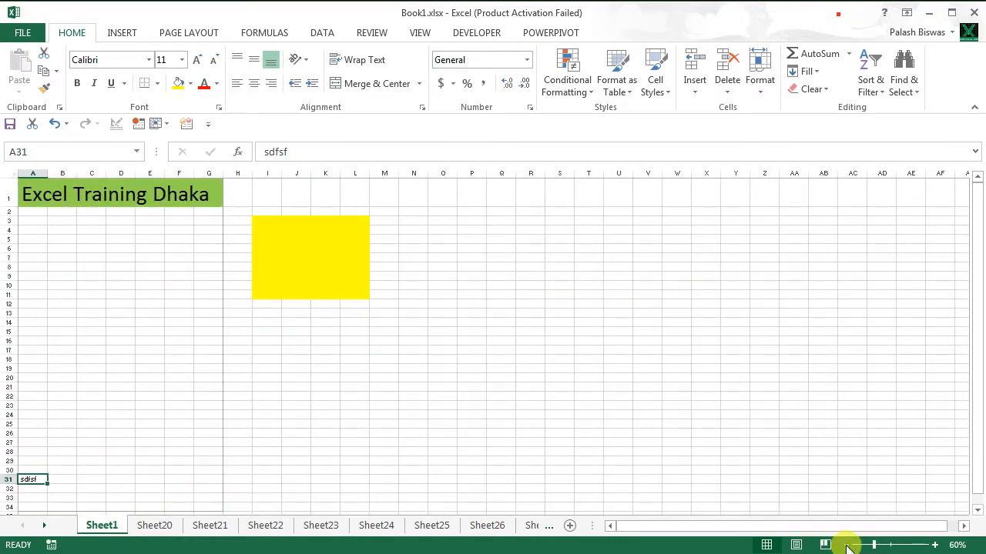
left_click(847, 545)
left_click(847, 544)
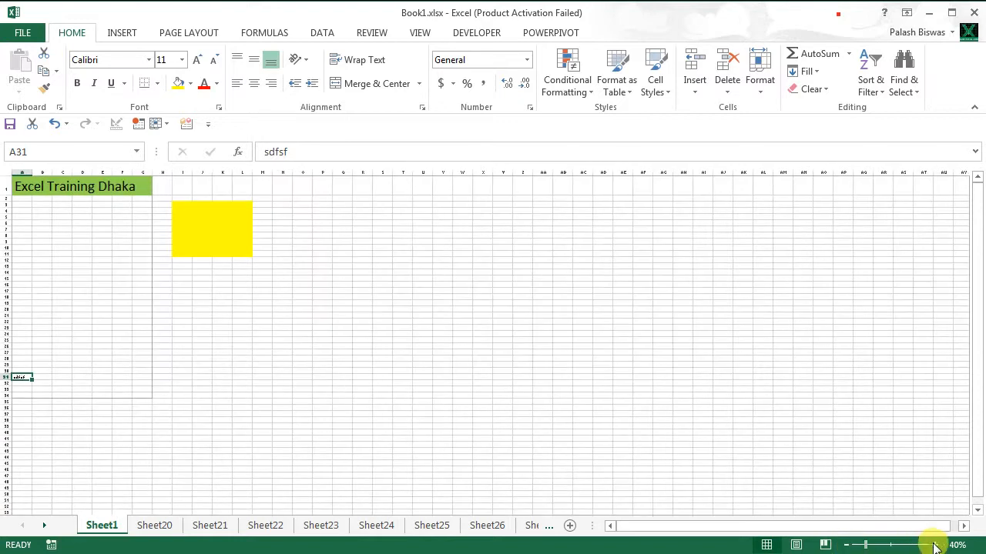
Zoom Sheet1 in gradually to 130%.
left_click(934, 545)
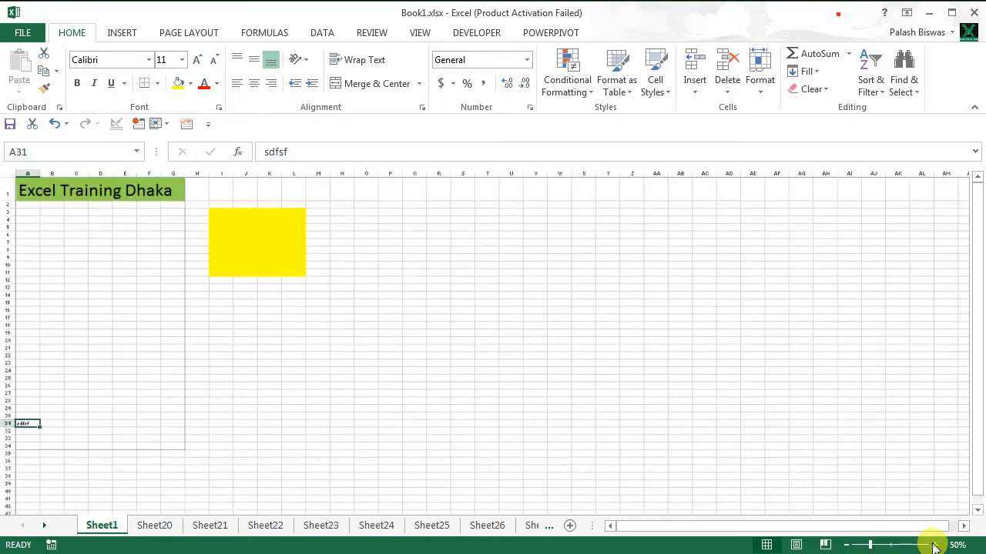
left_click(934, 546)
left_click(934, 545)
left_click(934, 545)
left_click(934, 545)
left_click(934, 545)
left_click(934, 546)
left_click(934, 545)
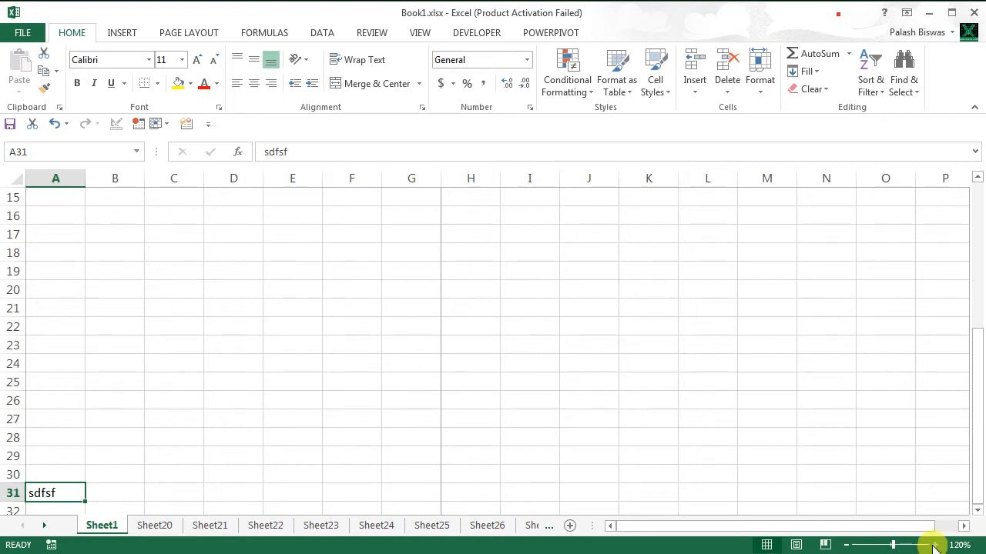
left_click(934, 545)
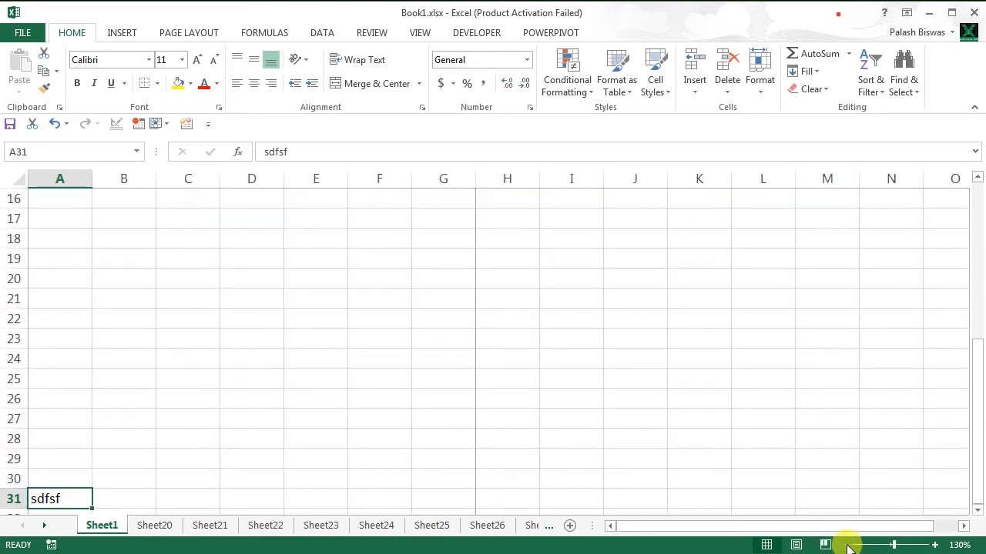
Bring the zoom level of Sheet1 back to 100% in small increments.
left_click(847, 545)
left_click(847, 546)
left_click(847, 546)
left_click(847, 546)
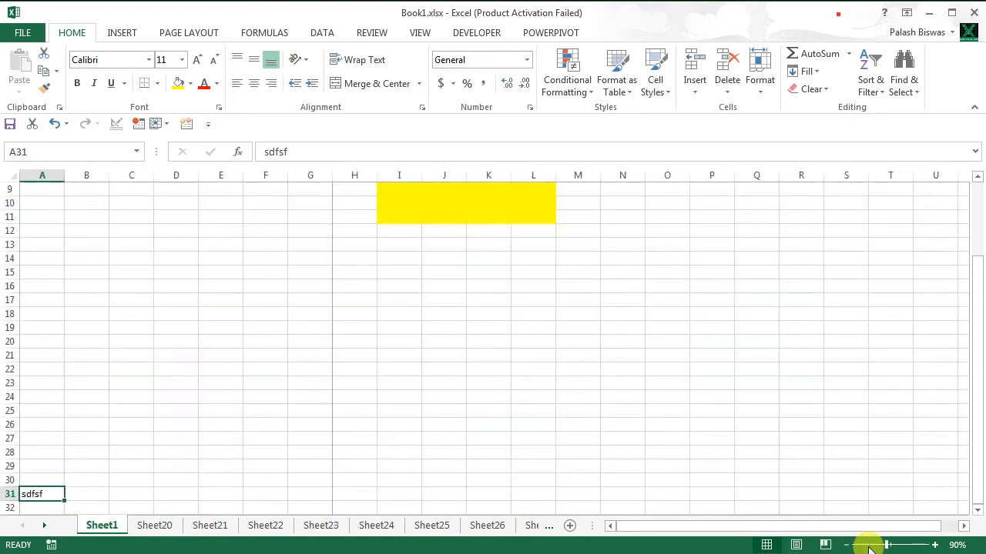
left_click(934, 545)
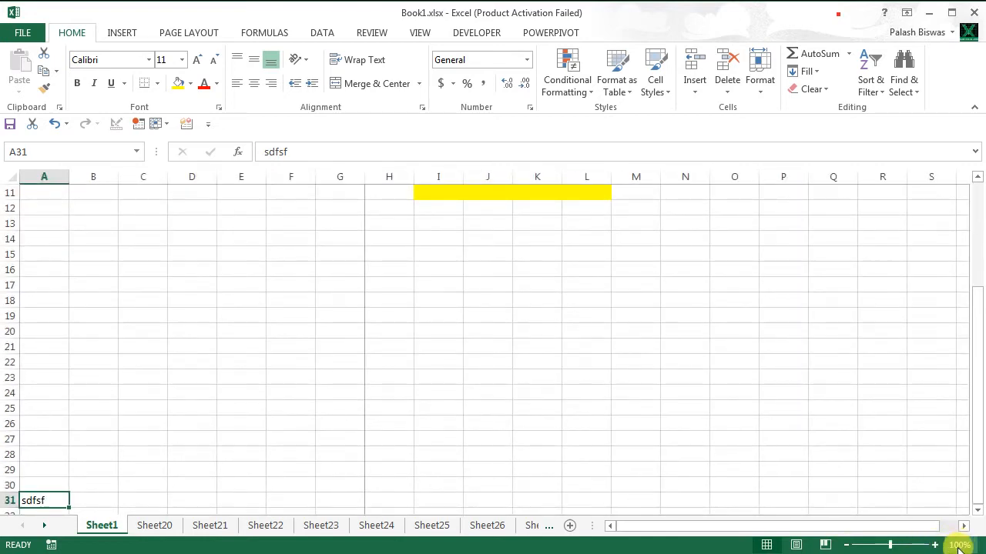
Set Sheet1's magnification to 50% using the preset zoom options, and view the sheet from its first row.
left_click(958, 545)
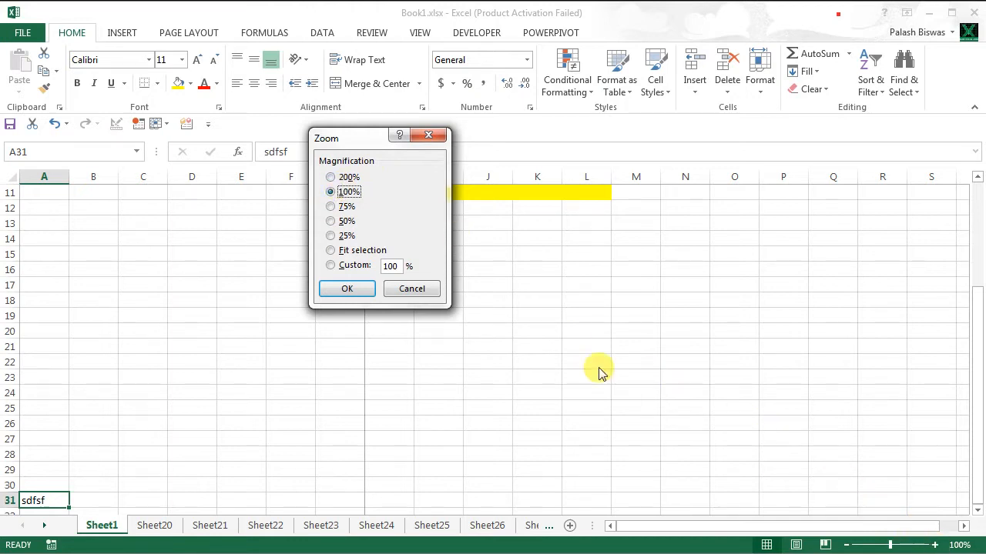
left_click(337, 223)
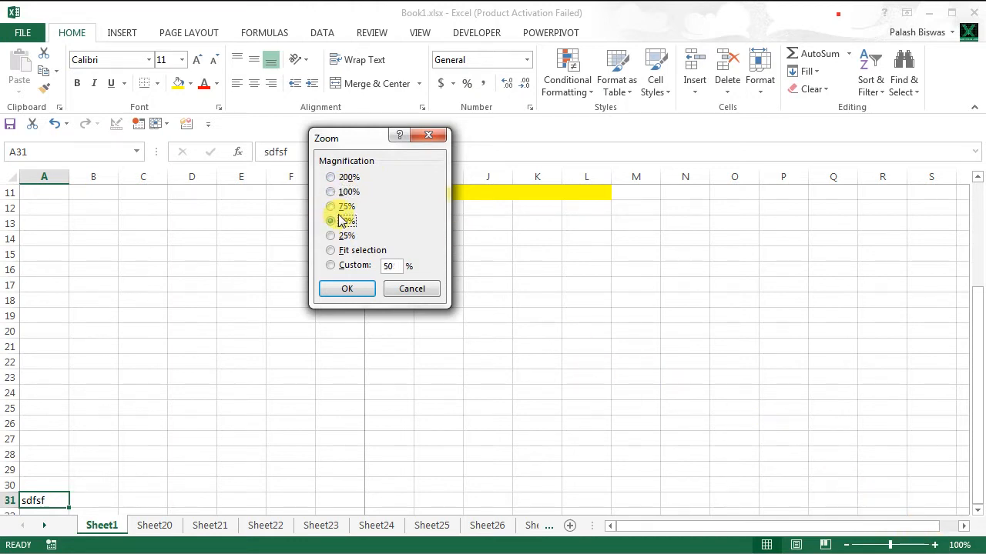
left_click(348, 289)
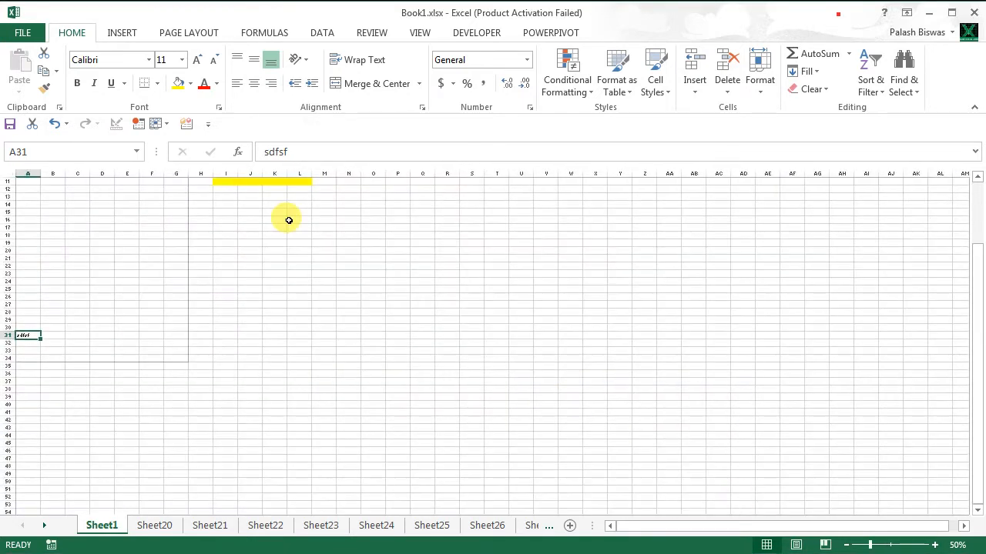
scroll(507, 385, "up", 3)
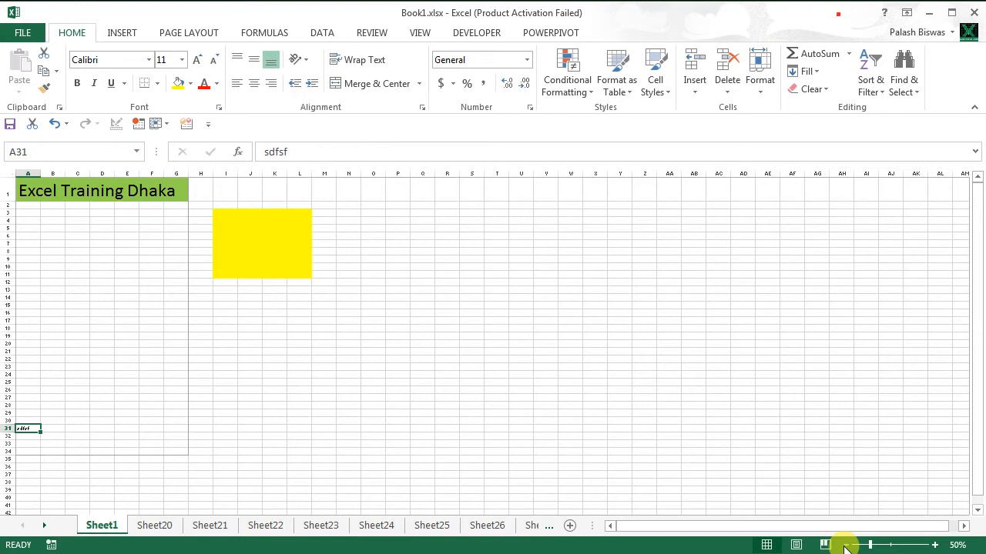
Reset Sheet1's magnification to the 100% preset and view the sheet from its title row.
left_click(957, 545)
left_click(342, 192)
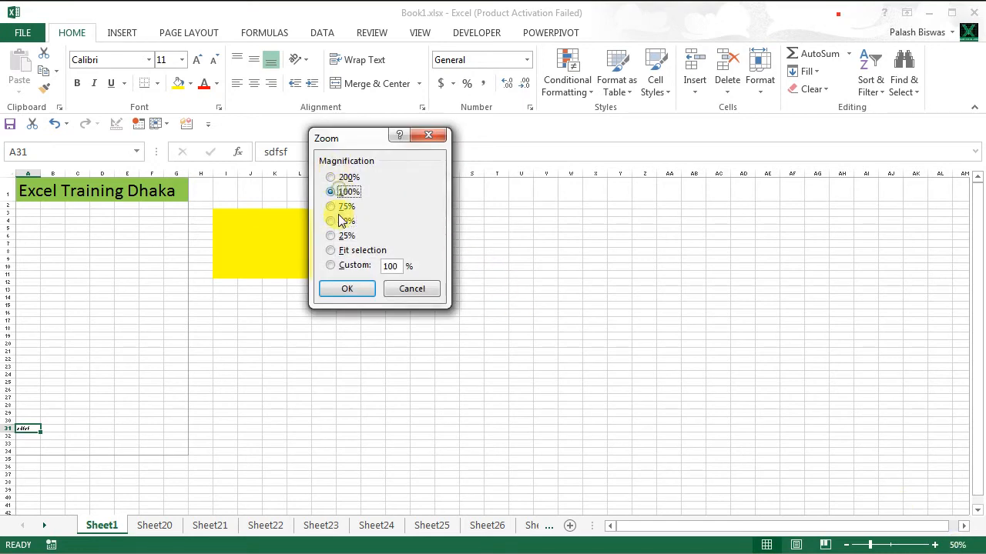
left_click(344, 289)
scroll(319, 334, "up", 4)
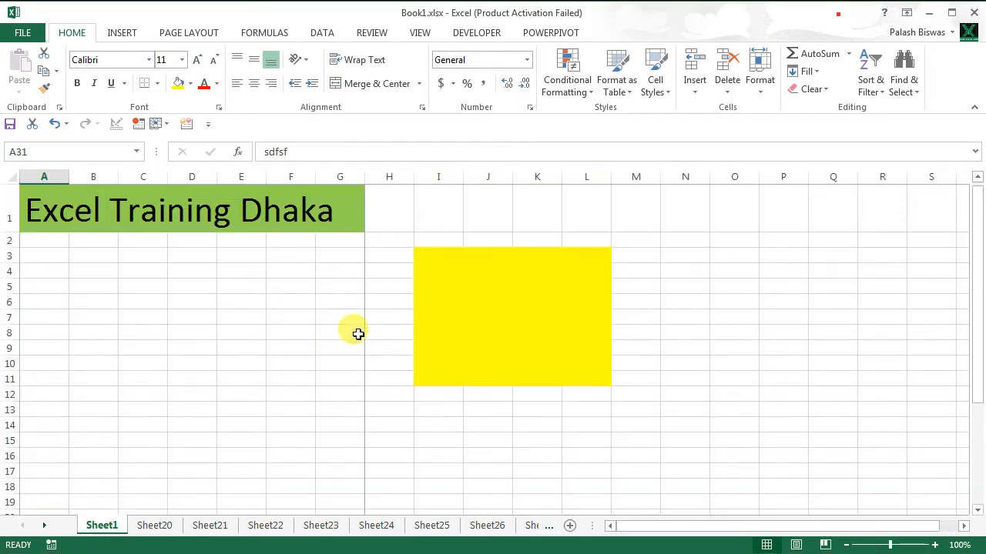